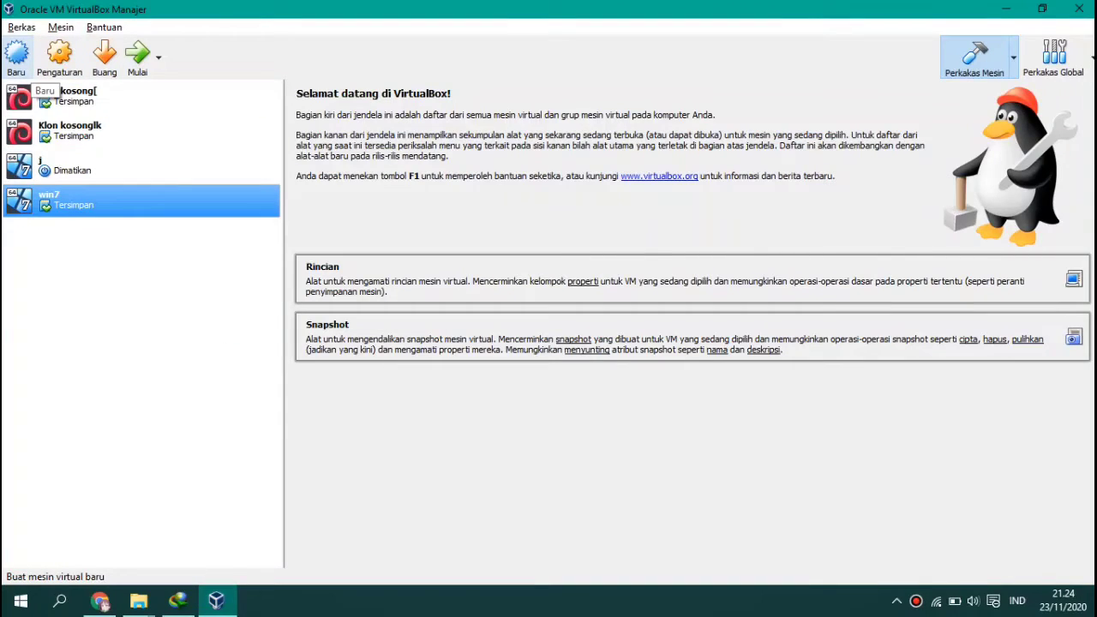
Step: Start a new virtual machine named "windows 7" with type Microsoft Windows and version Windows 7 (64-bit)
left_click(17, 59)
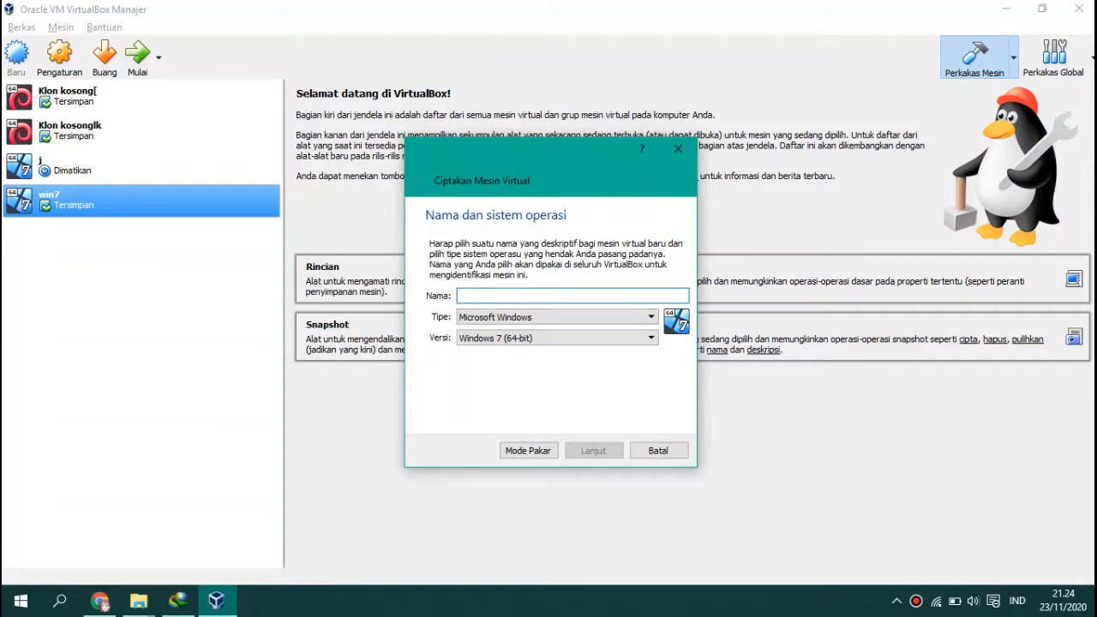
type("win")
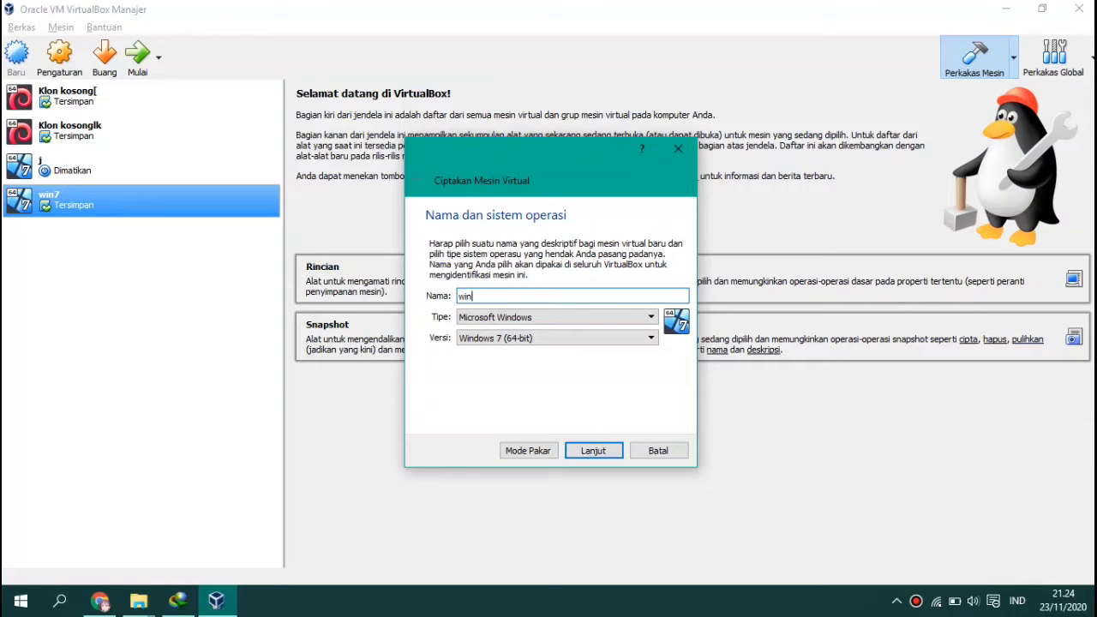
type("dowas")
key("BackSpace")
key("BackSpace")
key("BackSpace")
type("s 7")
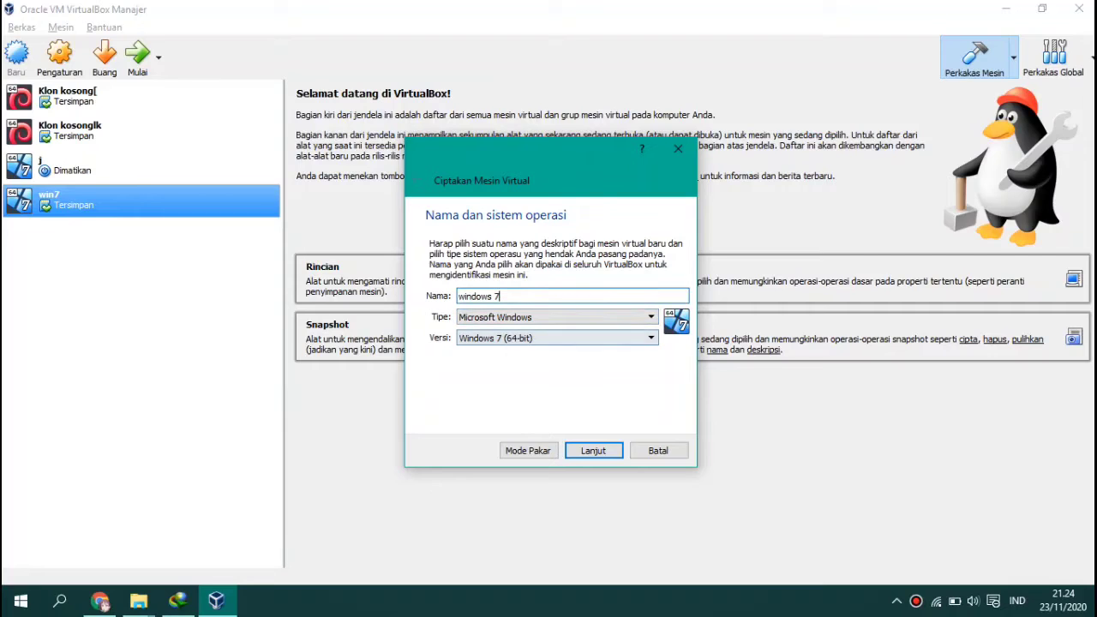
left_click(557, 338)
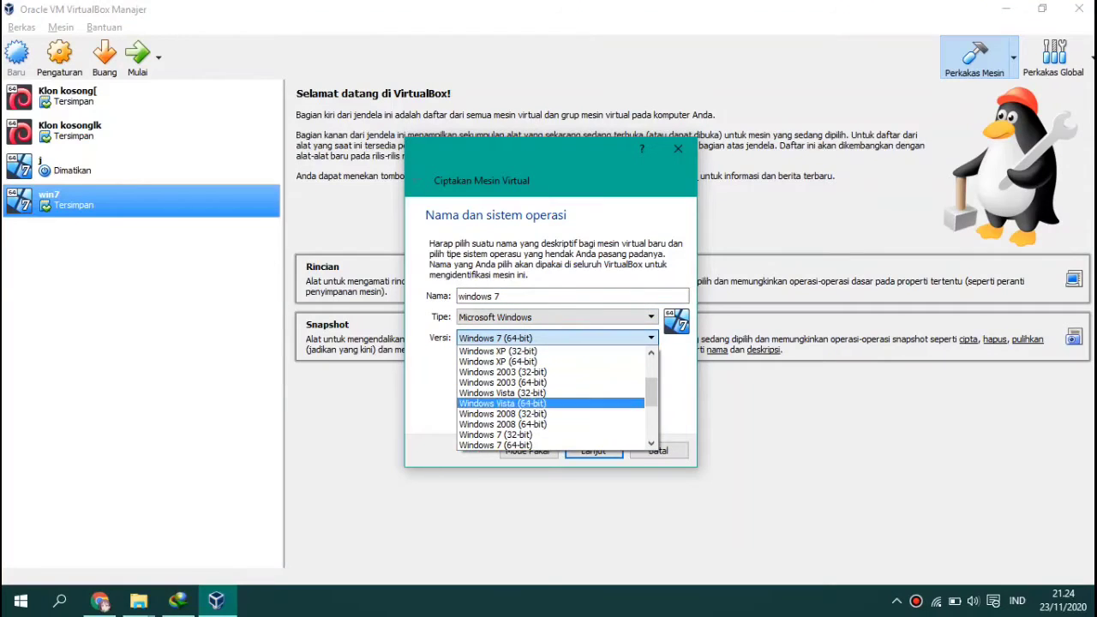
left_click(495, 445)
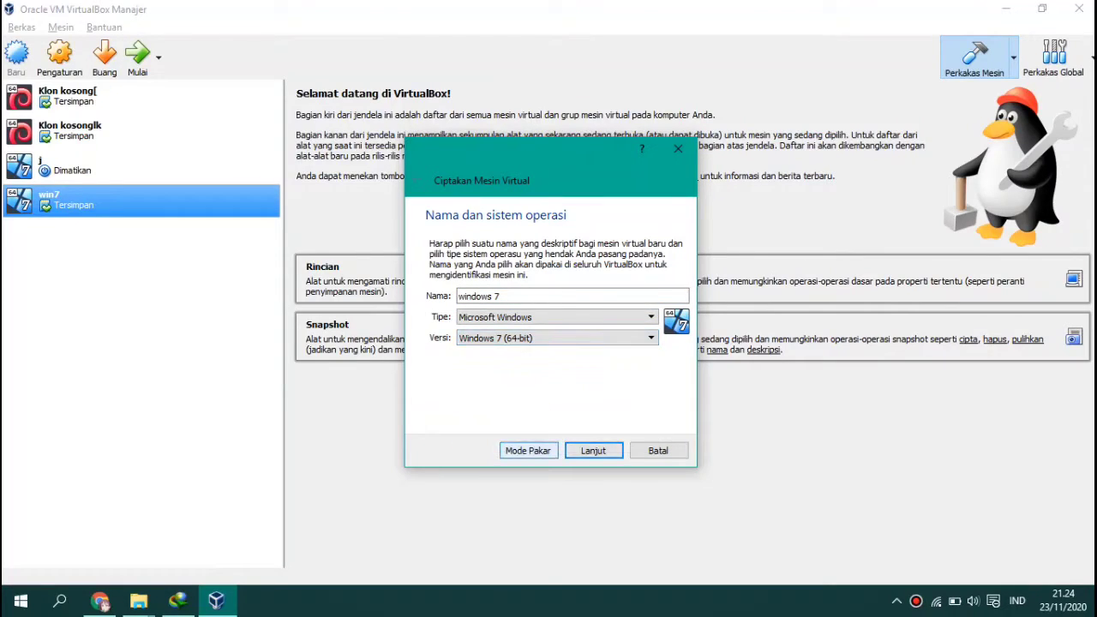
left_click(593, 451)
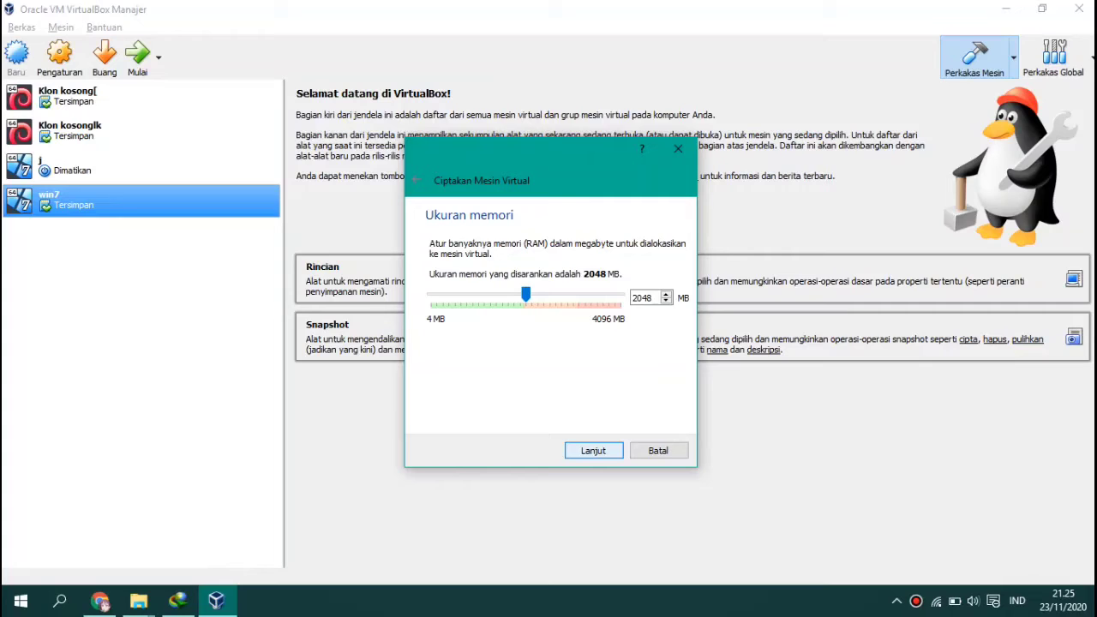
Step: Accept 2048 MB of memory and create a dynamically allocated 32 GB VDI hard disk named "windows 7"
key("Return")
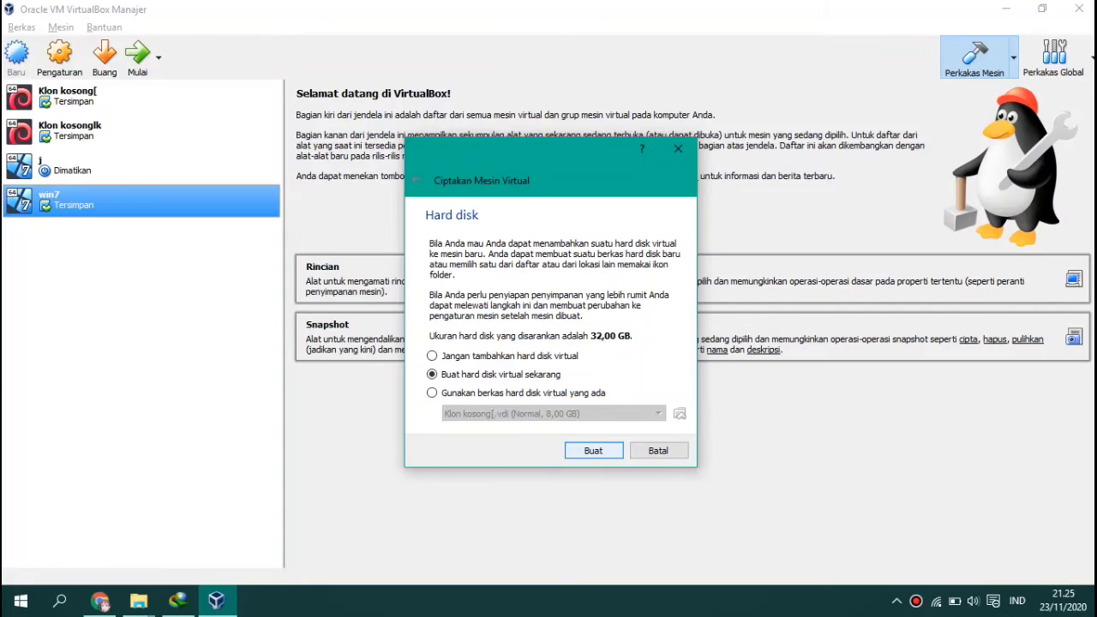
key("Return")
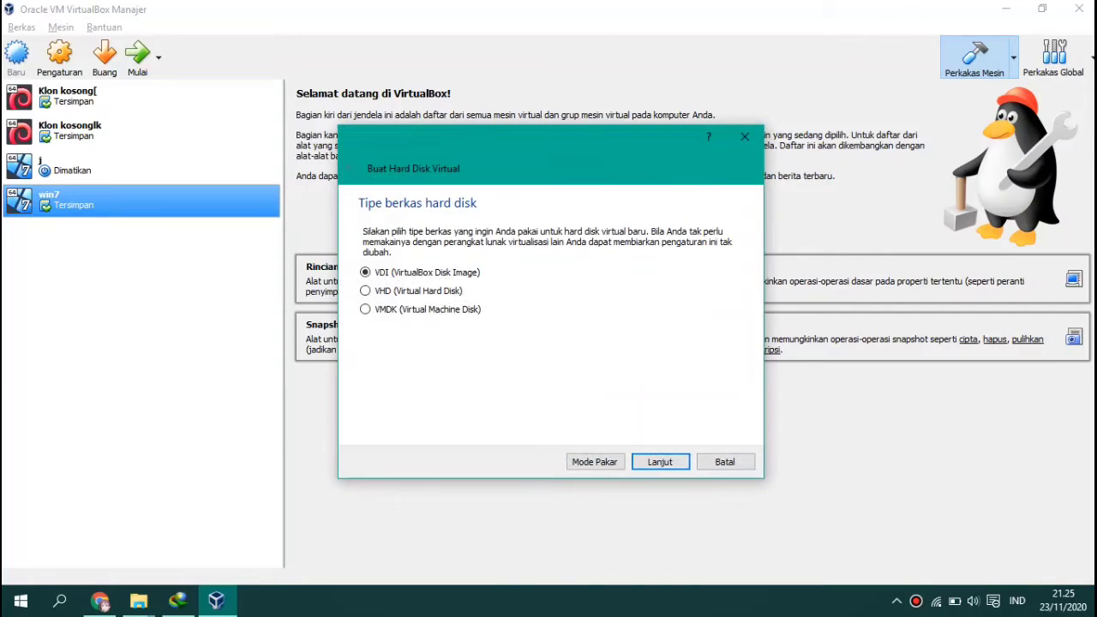
key("Return")
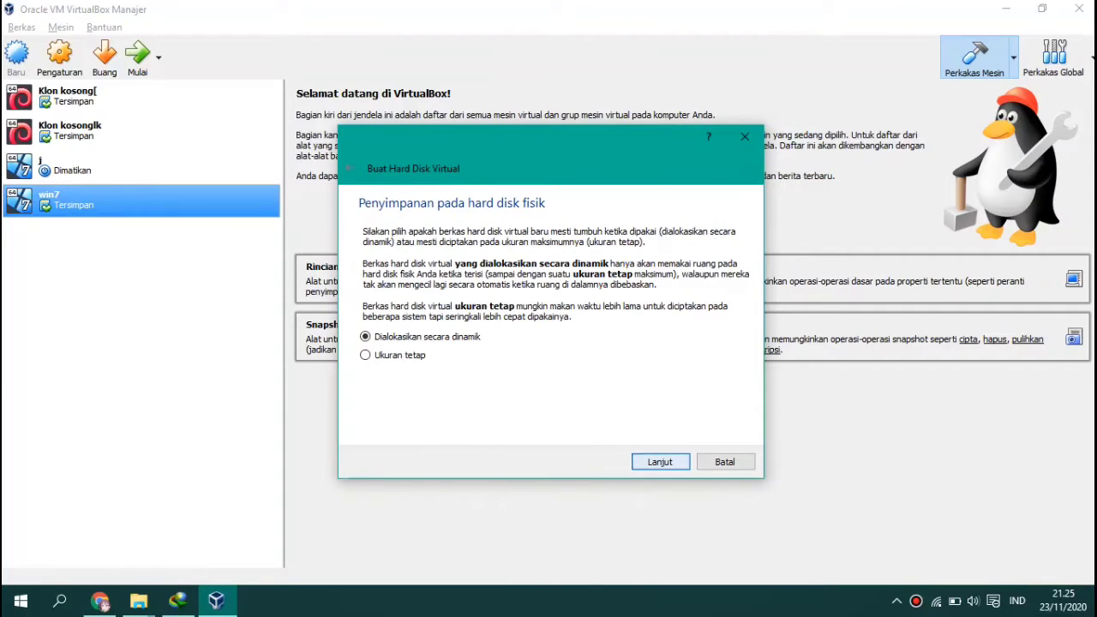
key("Return")
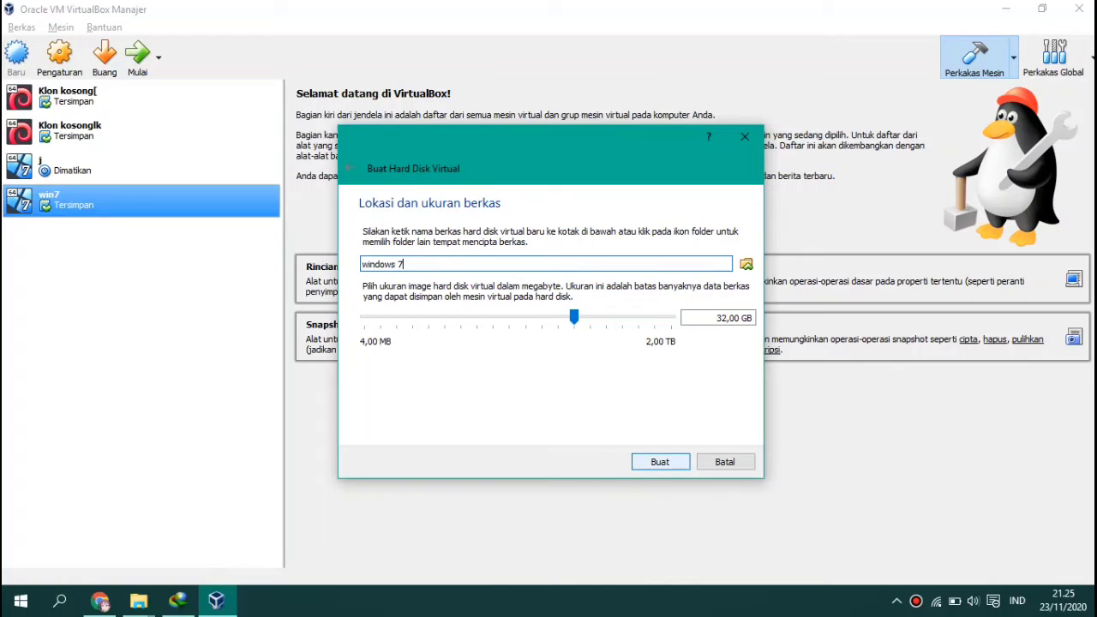
key("Return")
key("Return")
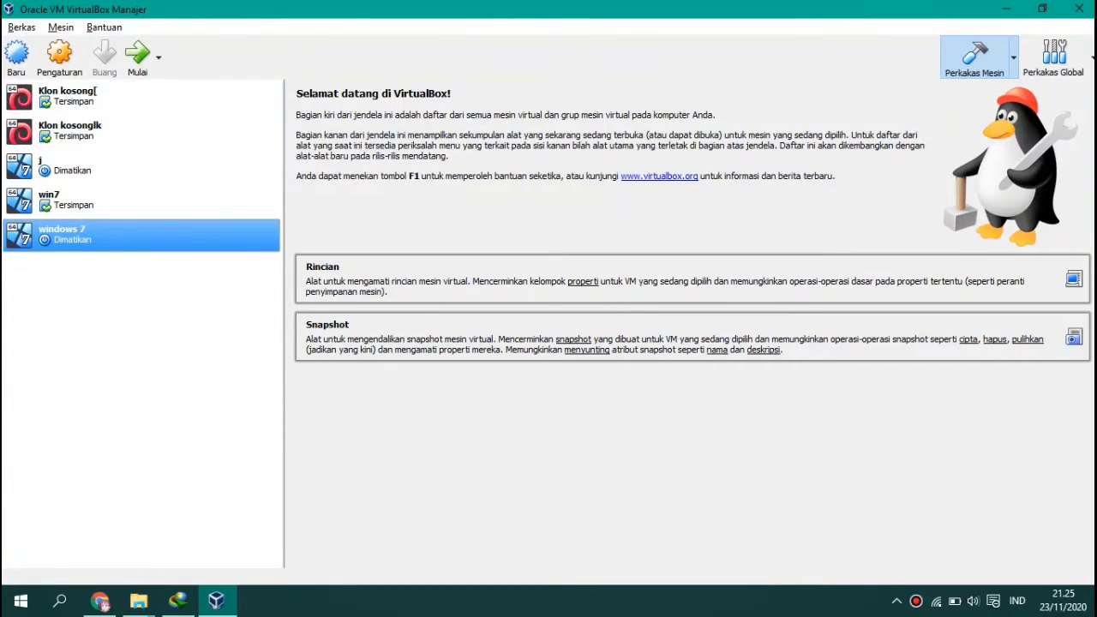
Step: Start the windows 7 virtual machine using en_windows_7_AIO_sp1_x64_x86_dvd.ISO as its startup disk
left_click(137, 57)
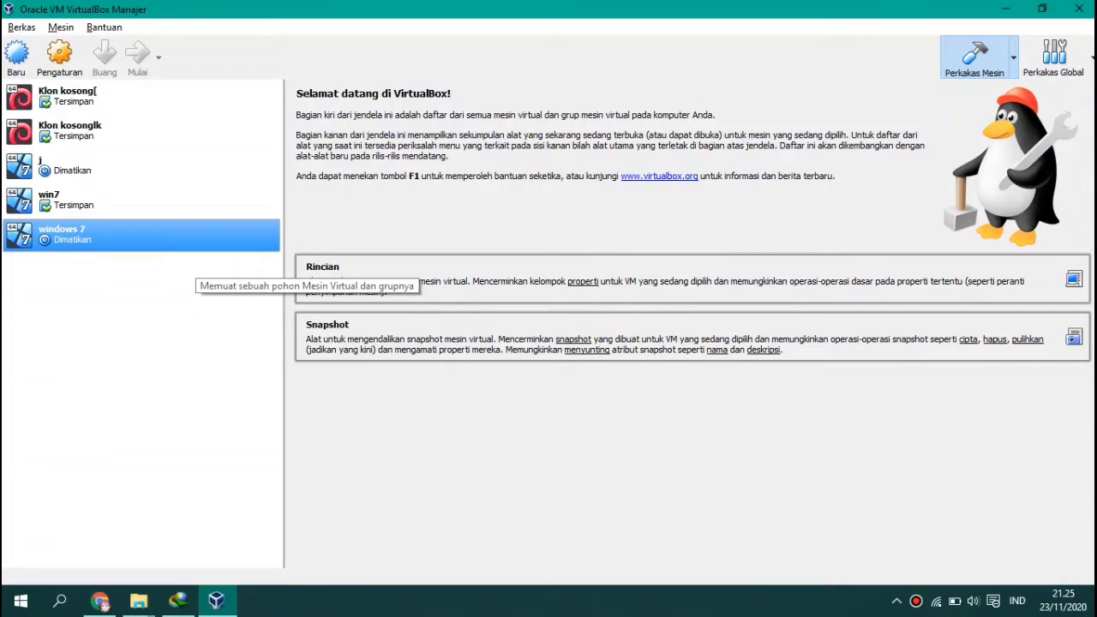
key("Return")
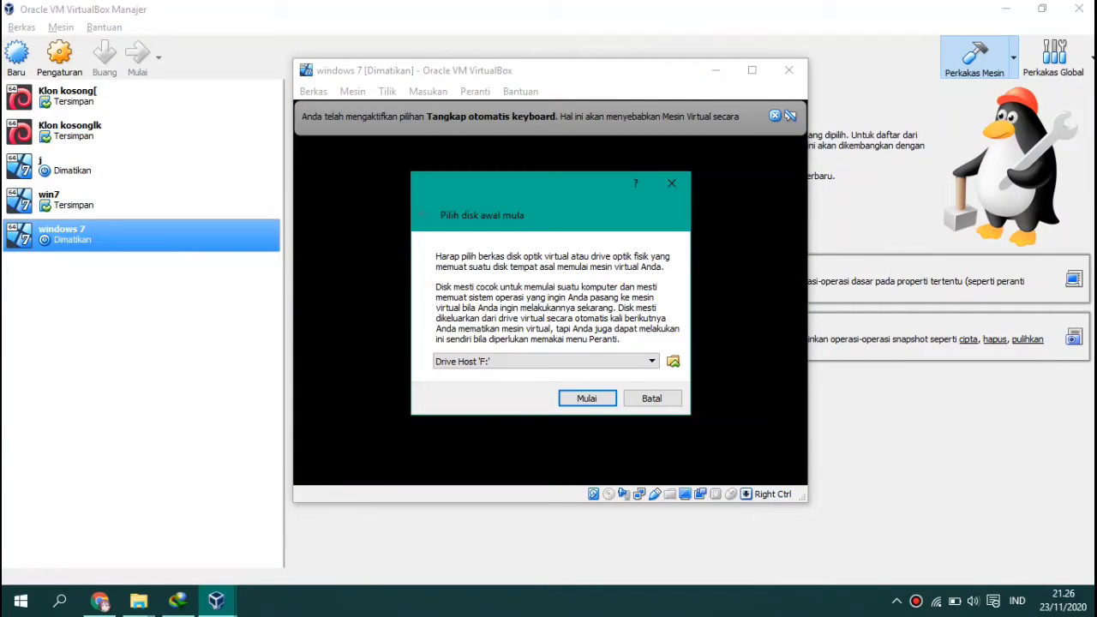
key("alt+Down")
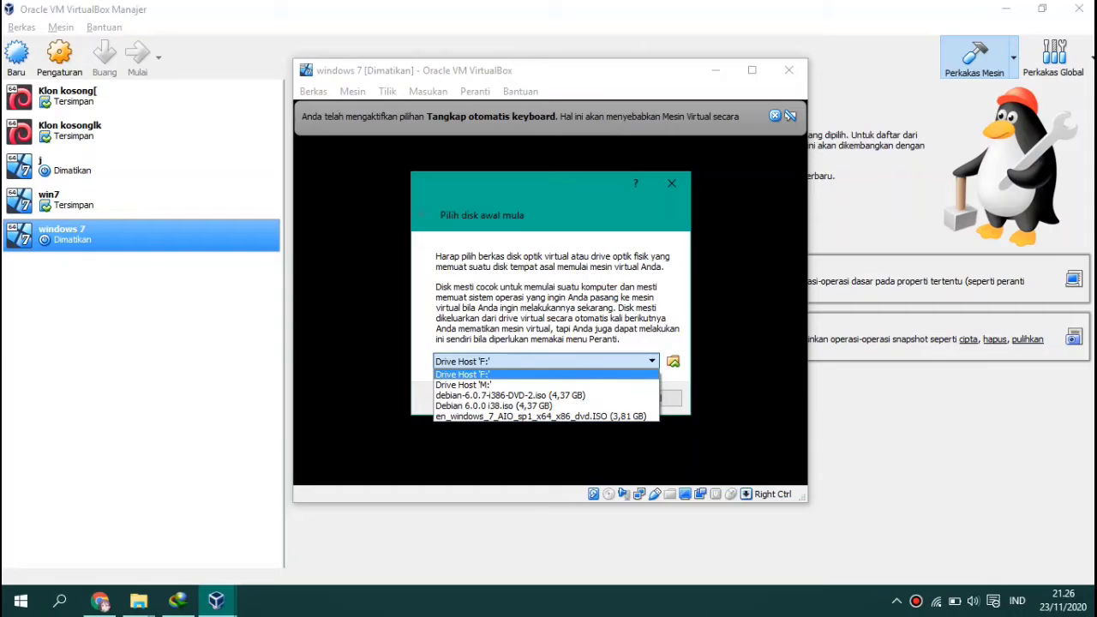
key("Down")
key("Down")
key("Down")
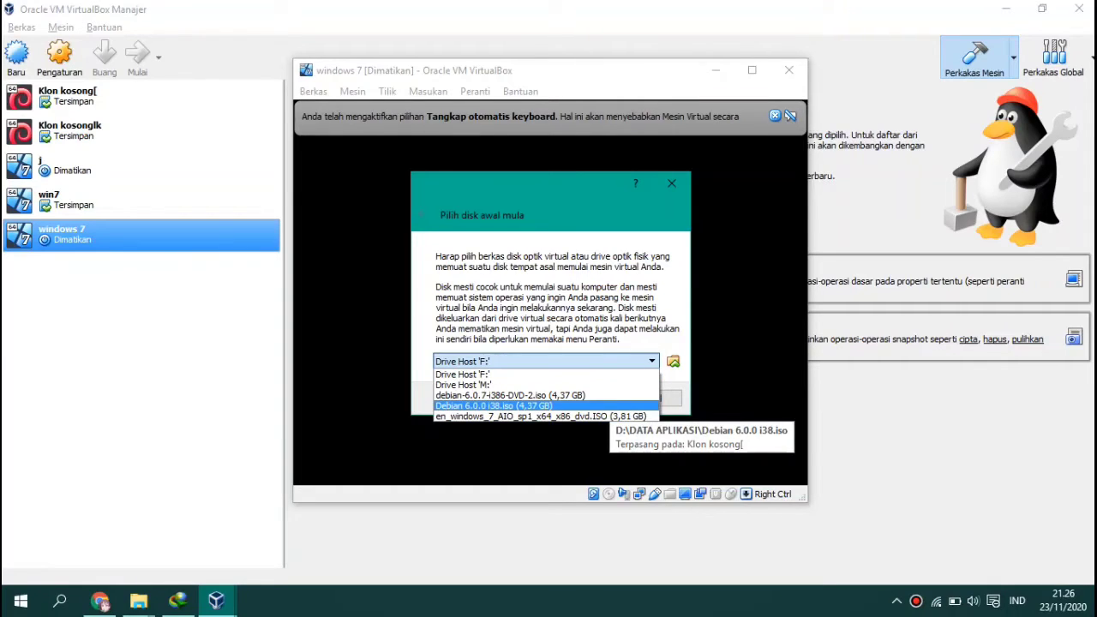
key("Down")
key("Return")
key("Return")
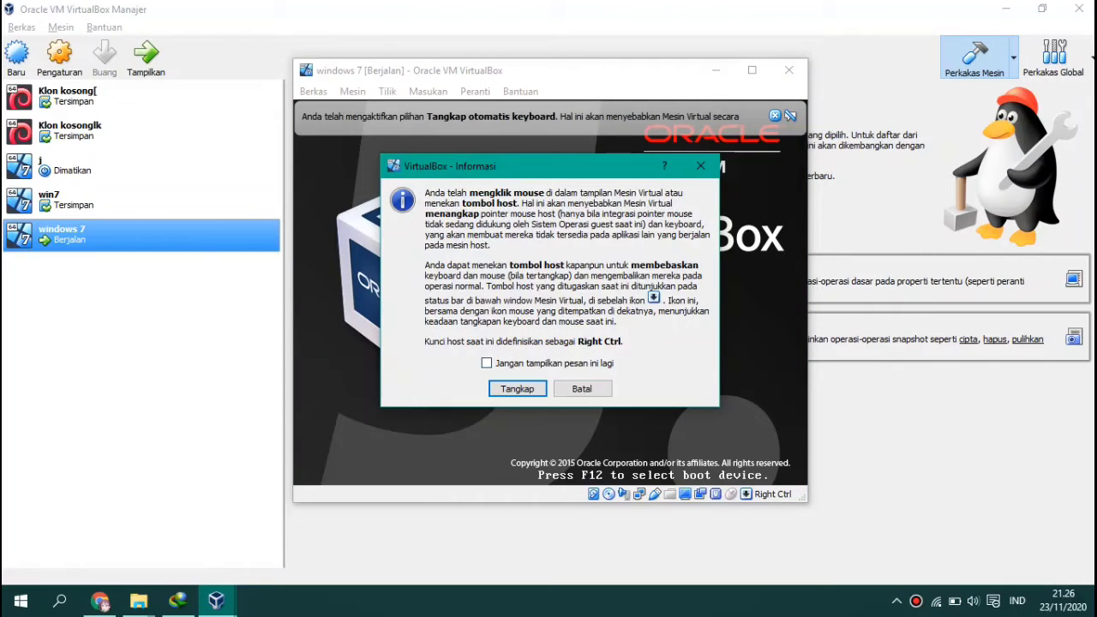
Step: Accept the mouse capture and dismiss the keyboard capture notice, with the virtual machine window maximized
key("Return")
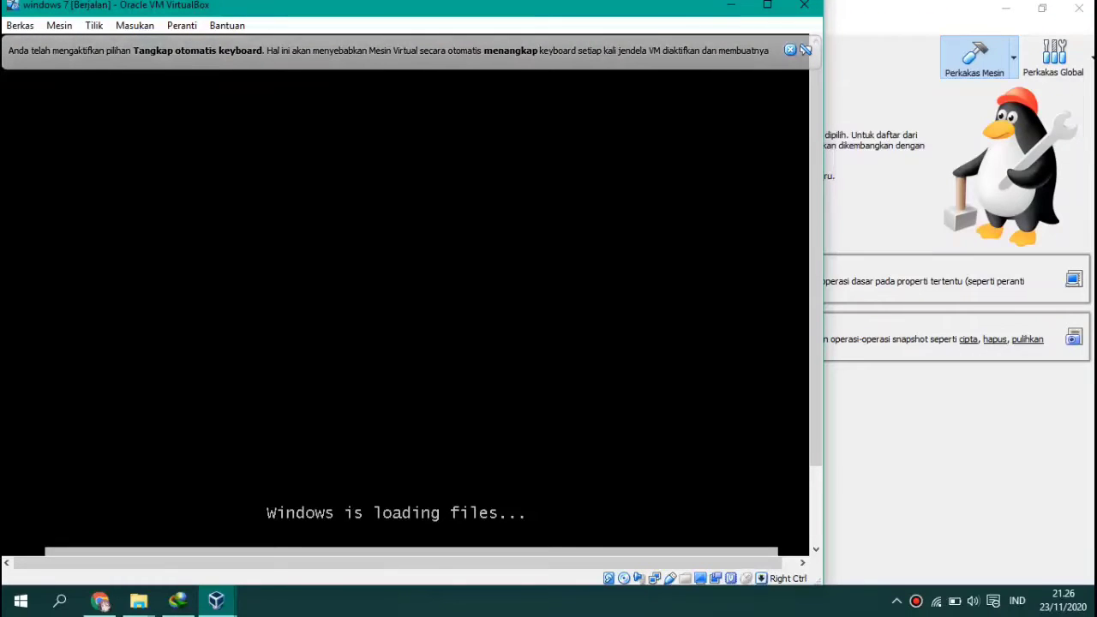
left_click(804, 49)
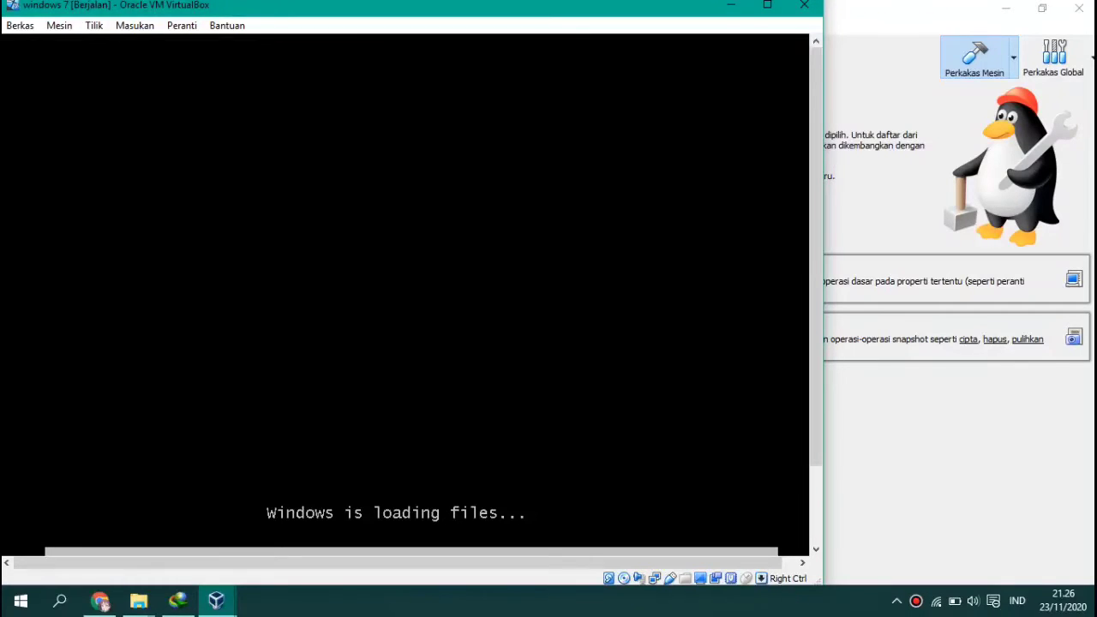
left_click_drag(665, 8, 759, 2)
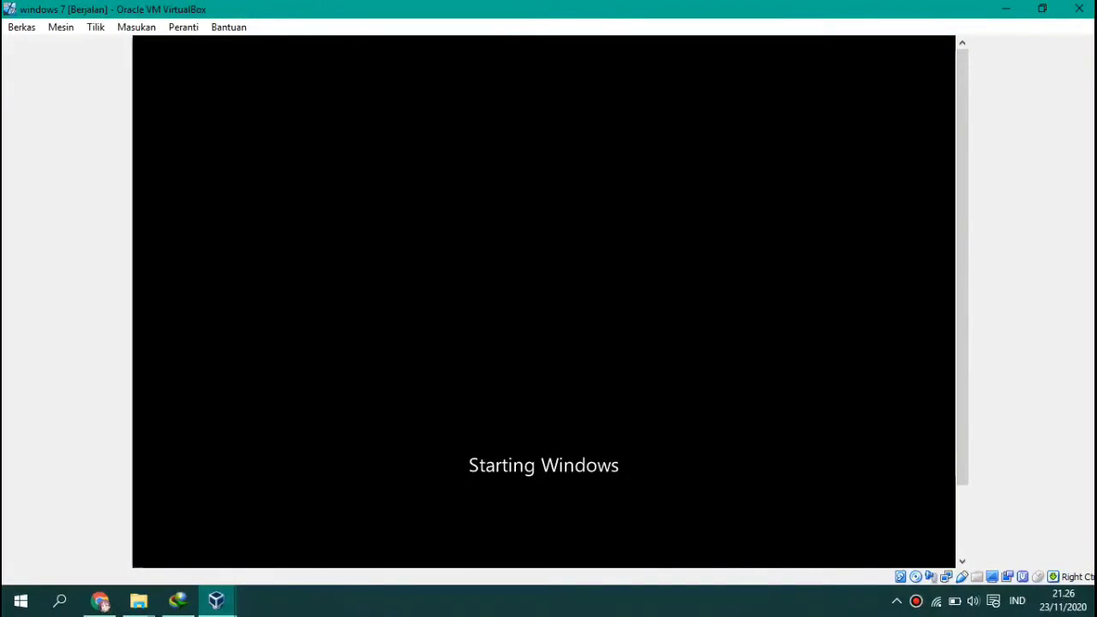
Step: Pause the virtual machine while Windows is starting, look through its machine commands, and resume it
key("ctrl+p")
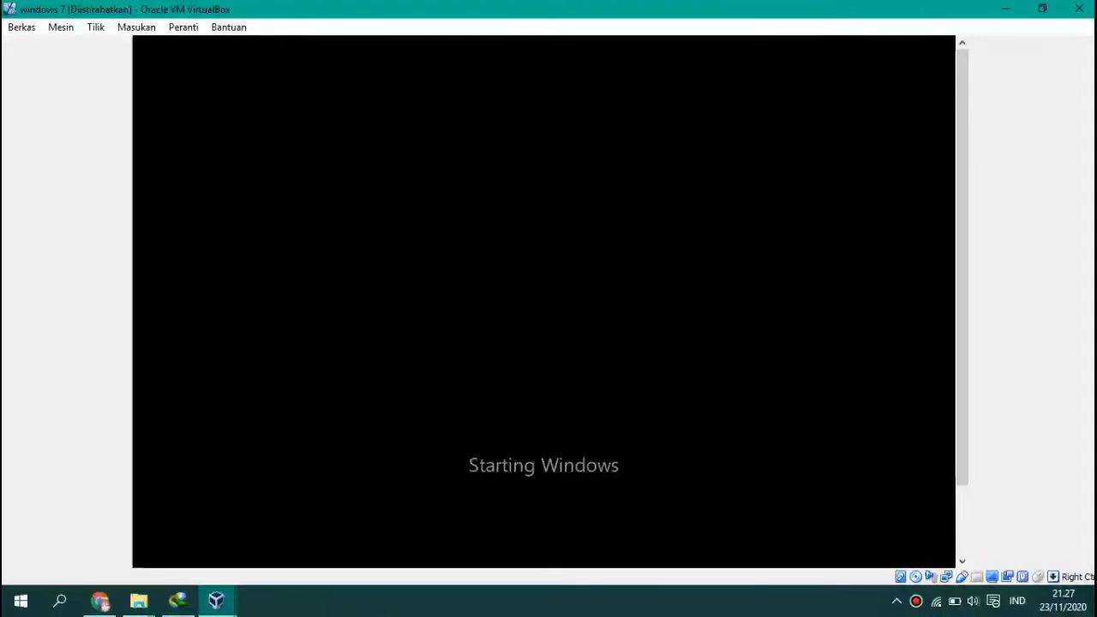
key("alt")
key("Right")
key("Down")
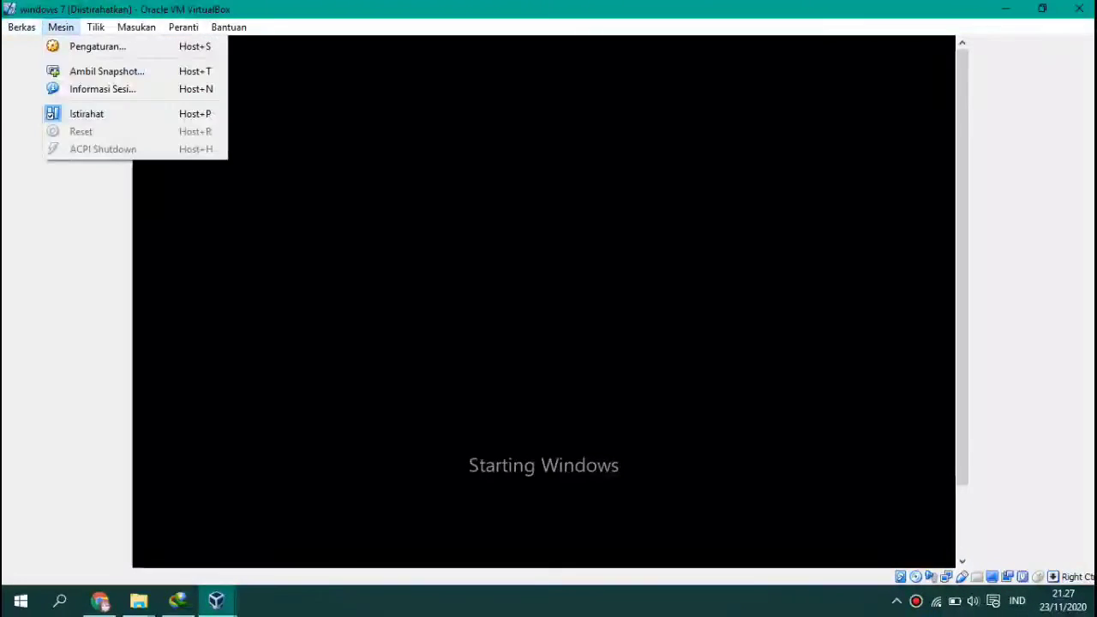
key("Escape")
key("alt")
key("Down")
key("Right")
key("Escape")
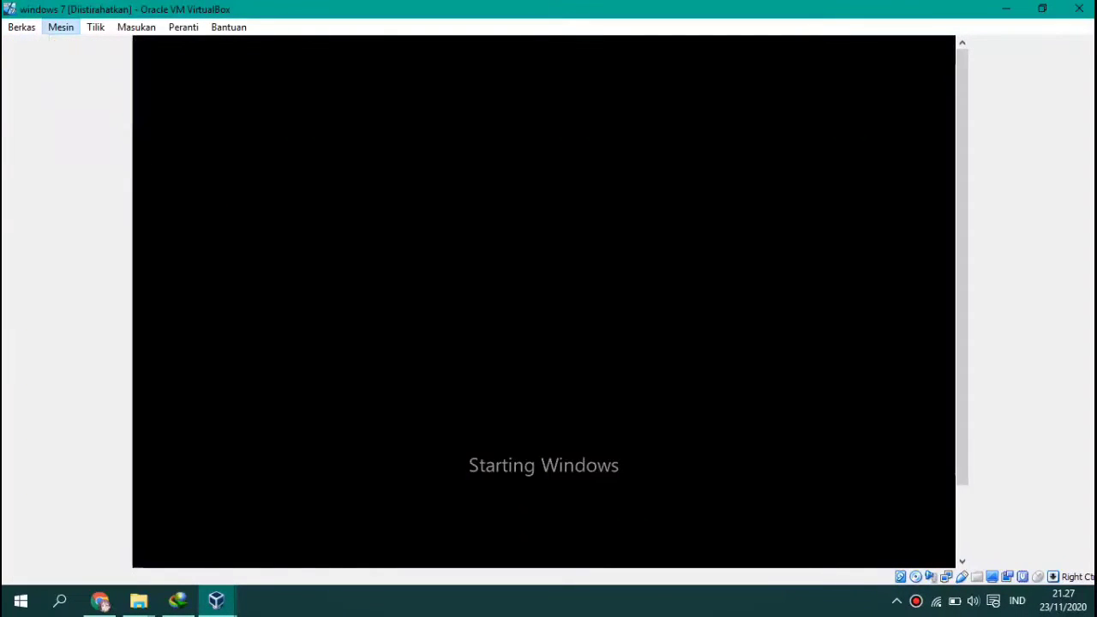
key("Escape")
key("ctrl+p")
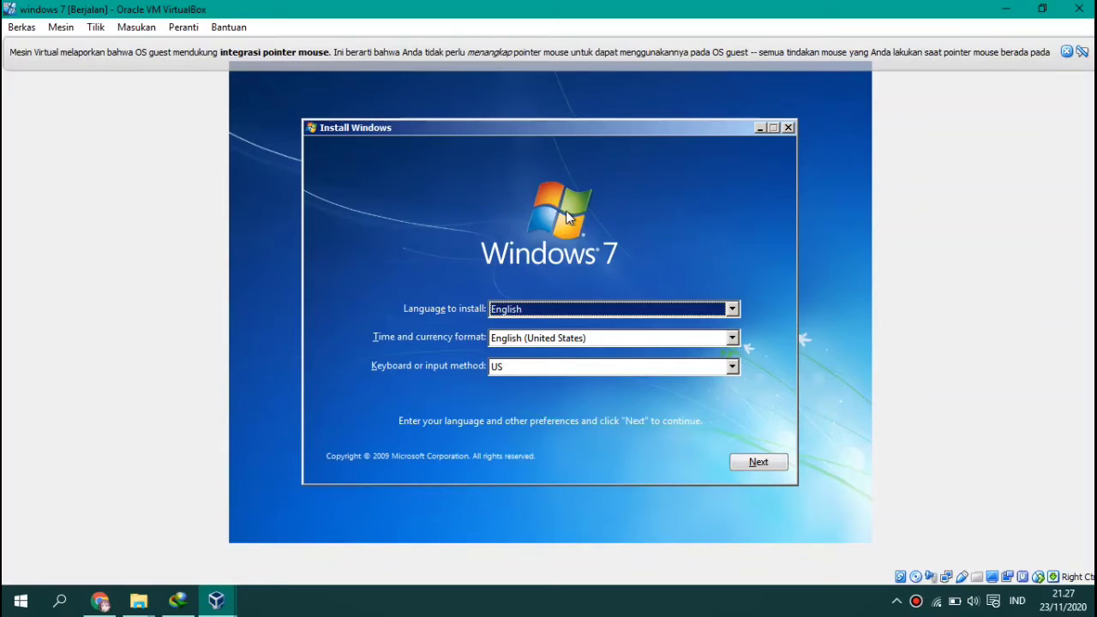
Step: Keep English, English (United States) and the US keyboard as setup preferences, and start the Windows 7 installation
left_click(733, 310)
left_click(734, 309)
left_click(782, 464)
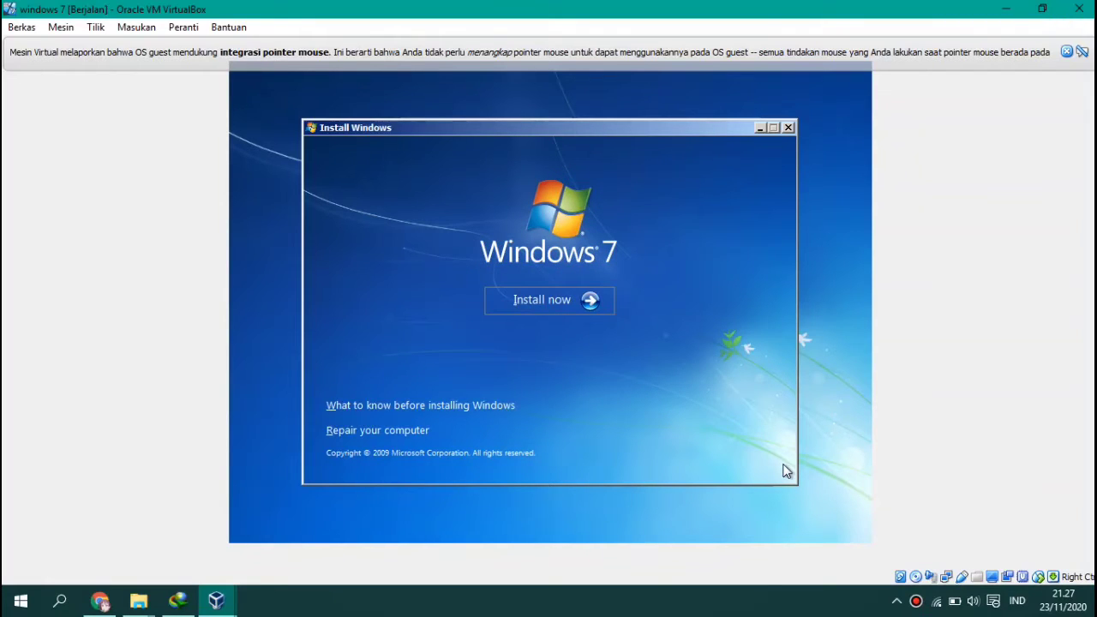
left_click(553, 302)
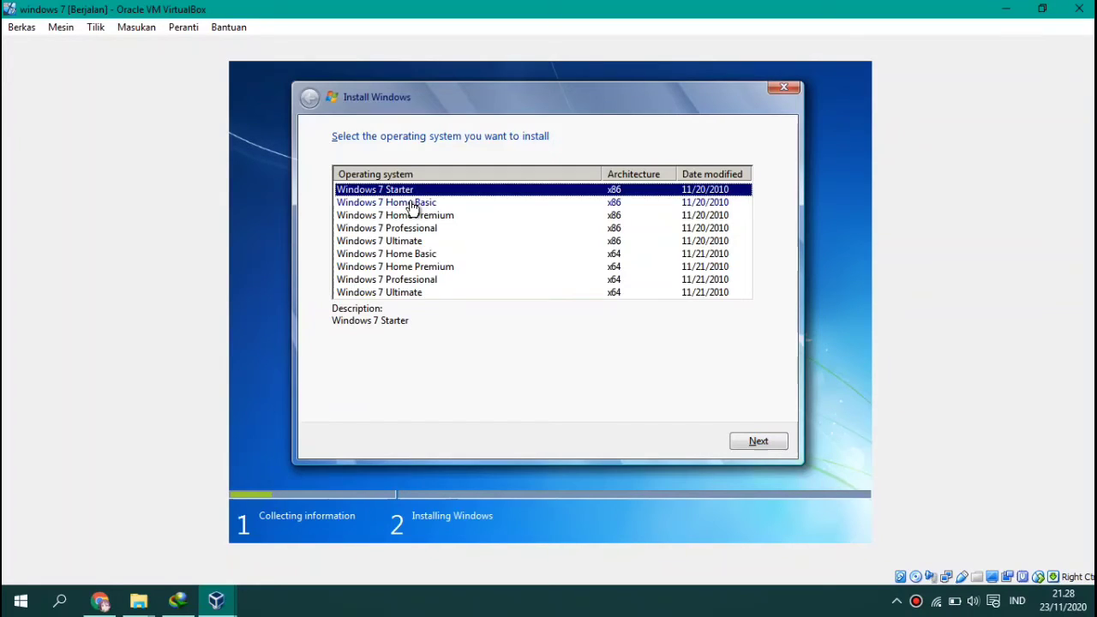
Step: Choose Windows 7 Ultimate x64 as the operating system to install and continue to the license terms
left_click(411, 206)
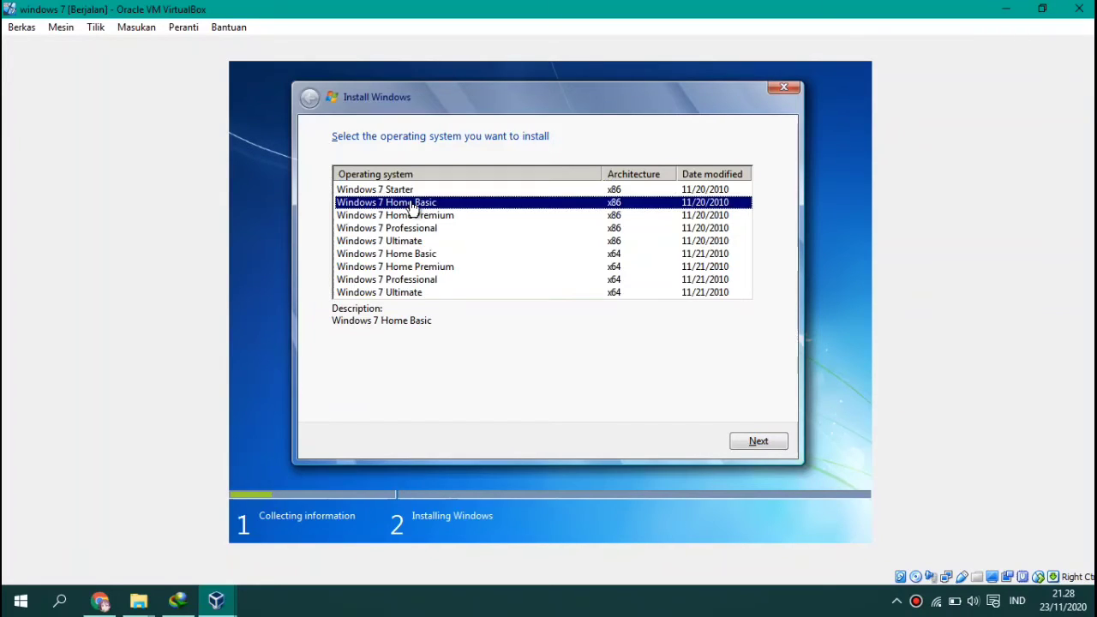
left_click(450, 216)
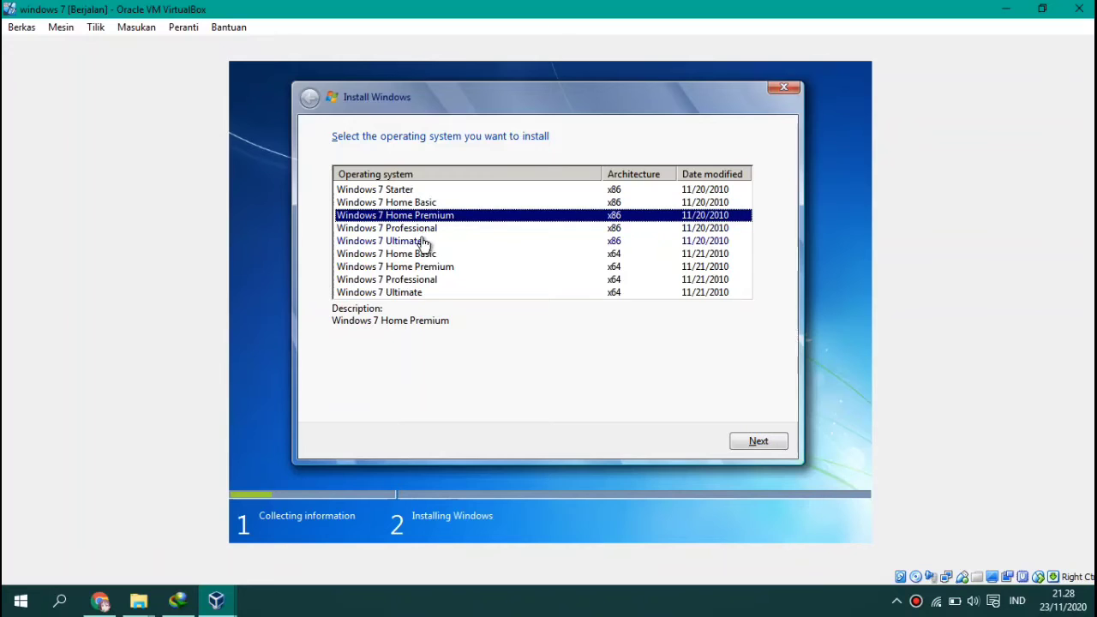
left_click(420, 295)
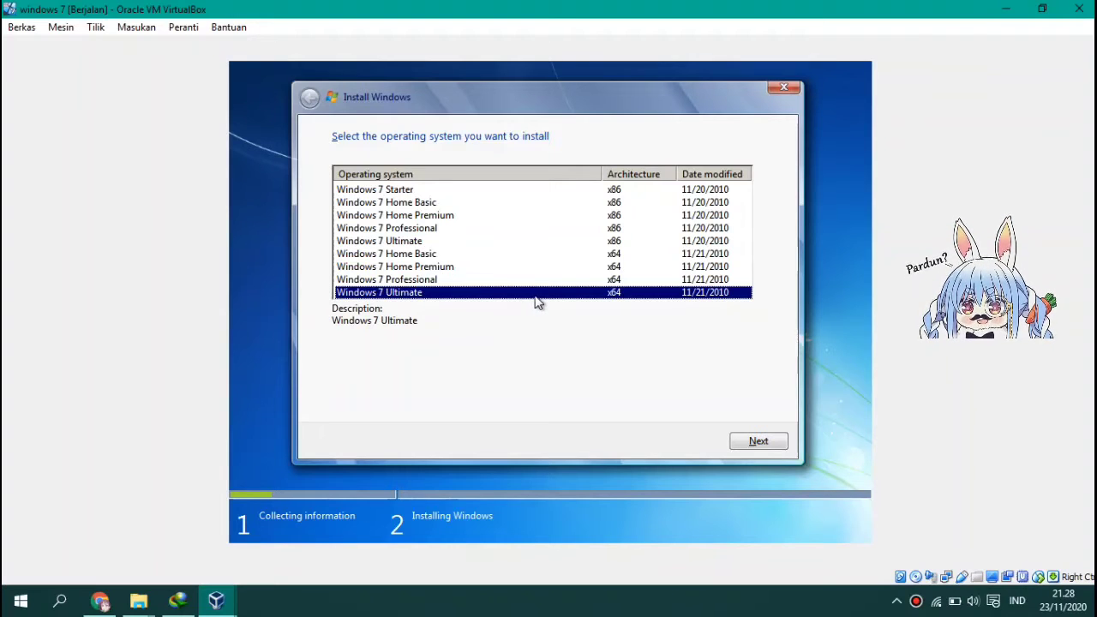
left_click(759, 442)
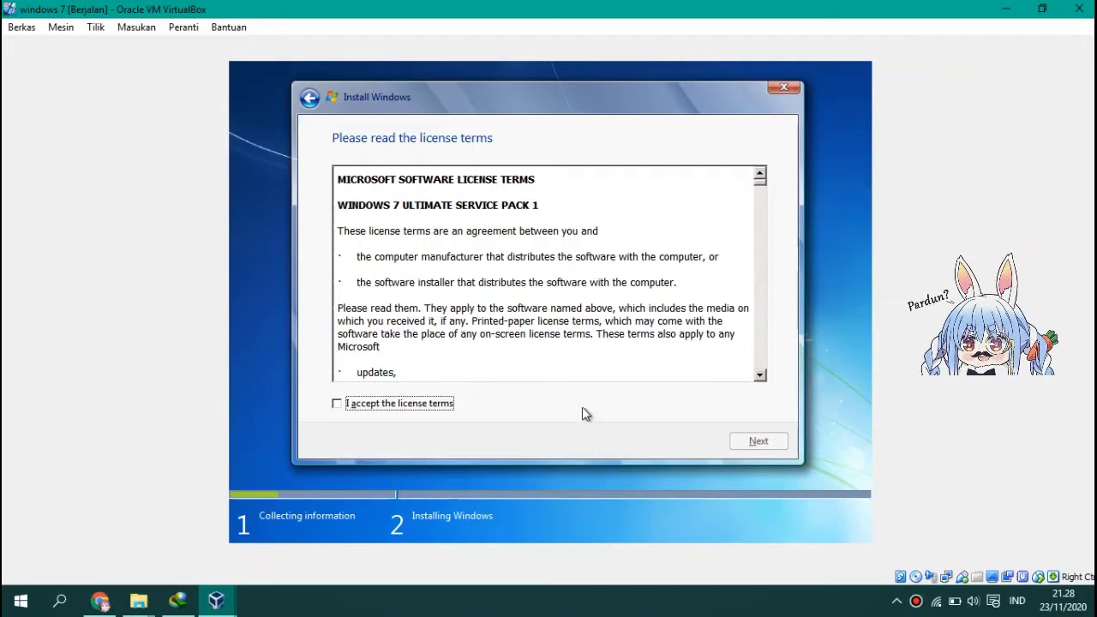
Step: Accept the license terms and choose the Custom (advanced) installation type
left_click(386, 406)
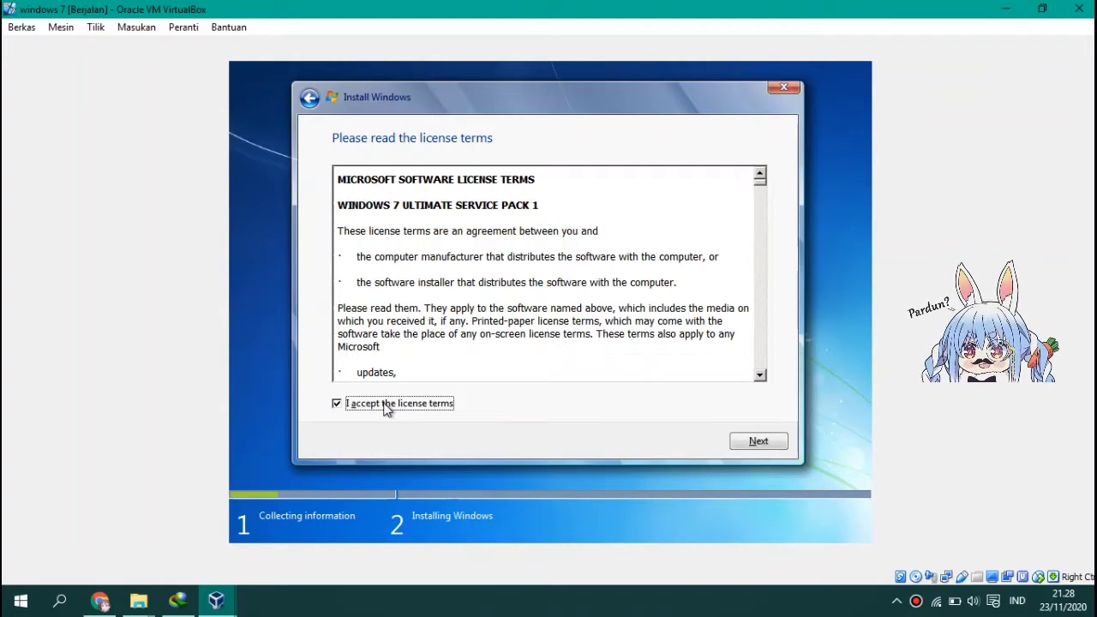
left_click(750, 442)
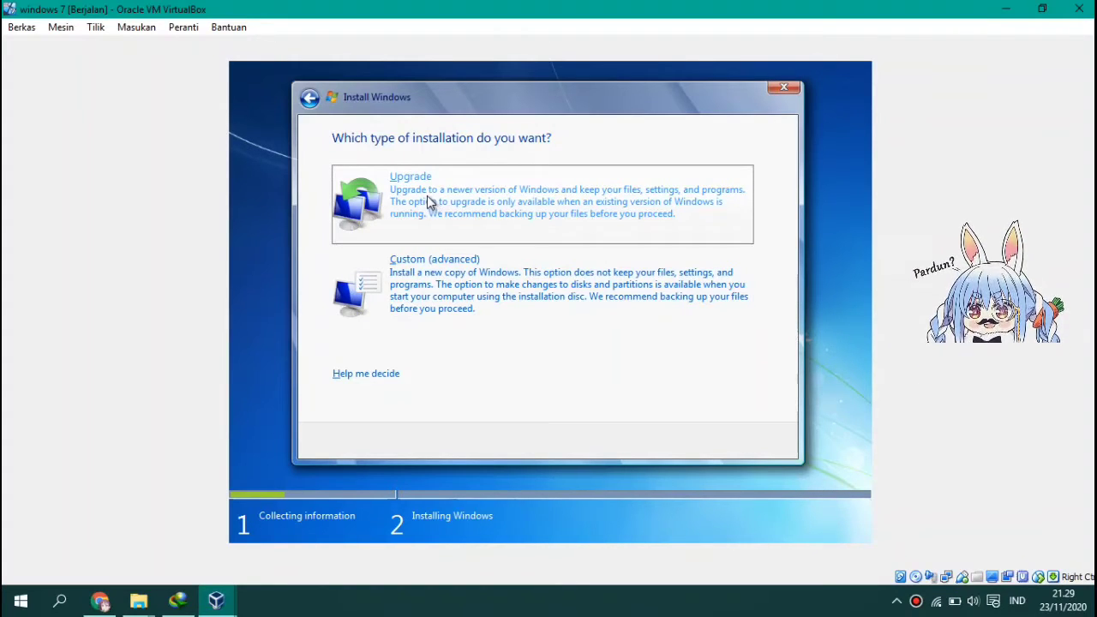
left_click(529, 269)
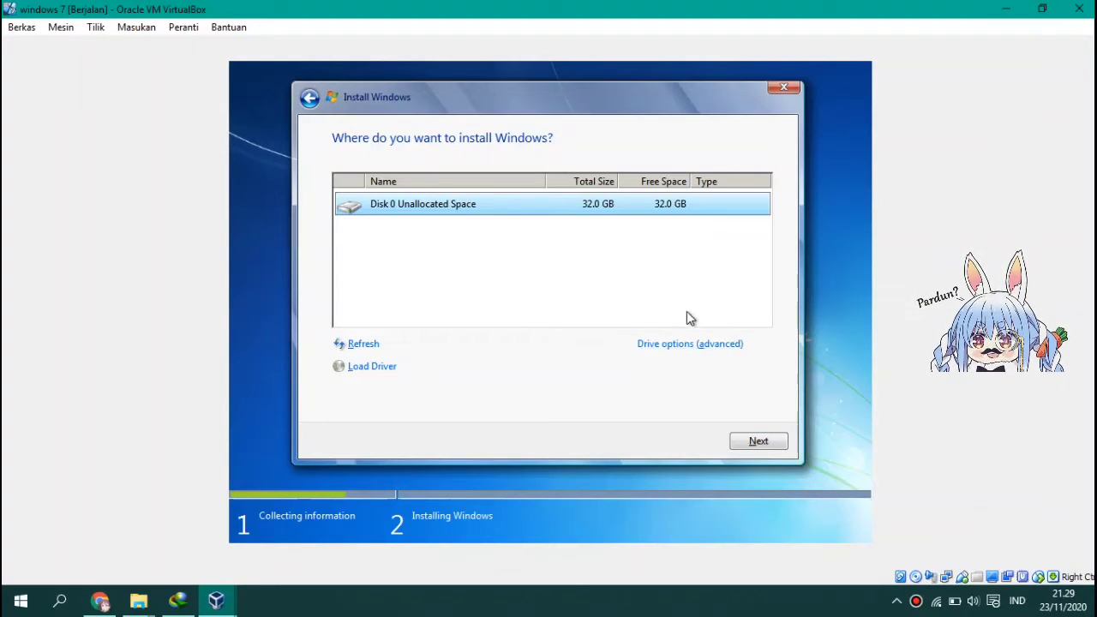
Step: Create a 16000 MB partition from the unallocated space on Disk 0, allowing additional partitions for system files
left_click(742, 344)
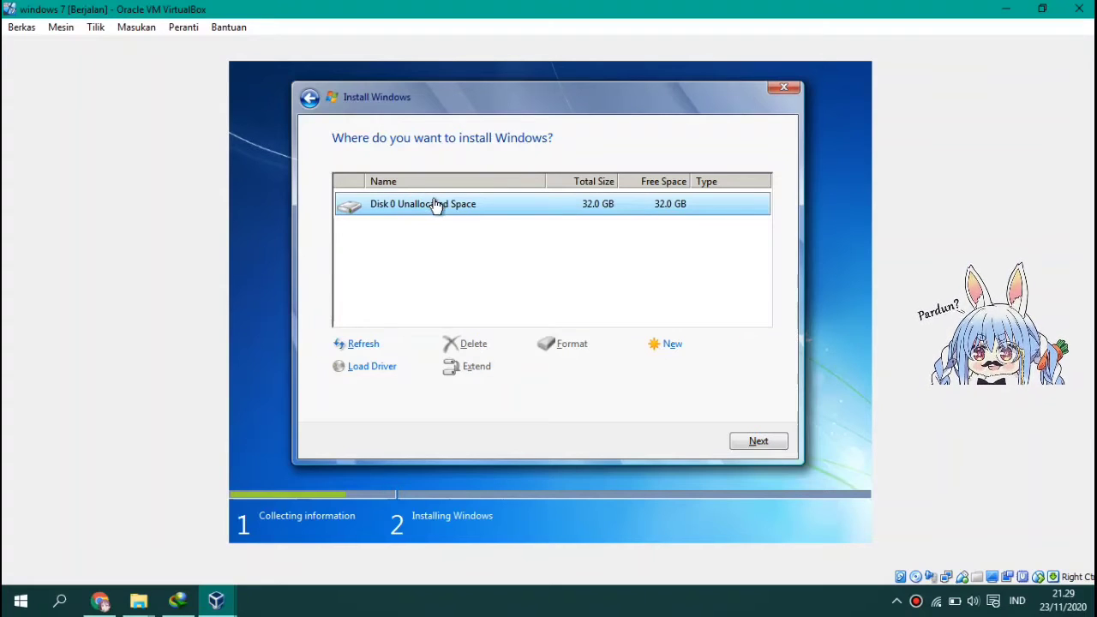
left_click(670, 350)
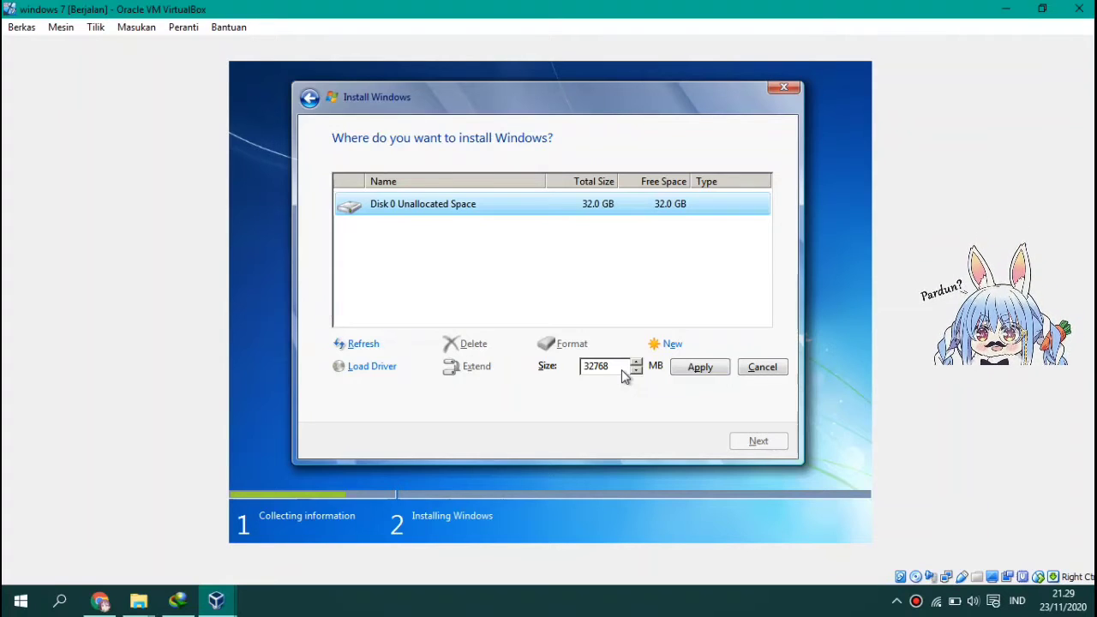
key("Right")
key("Right")
key("Right")
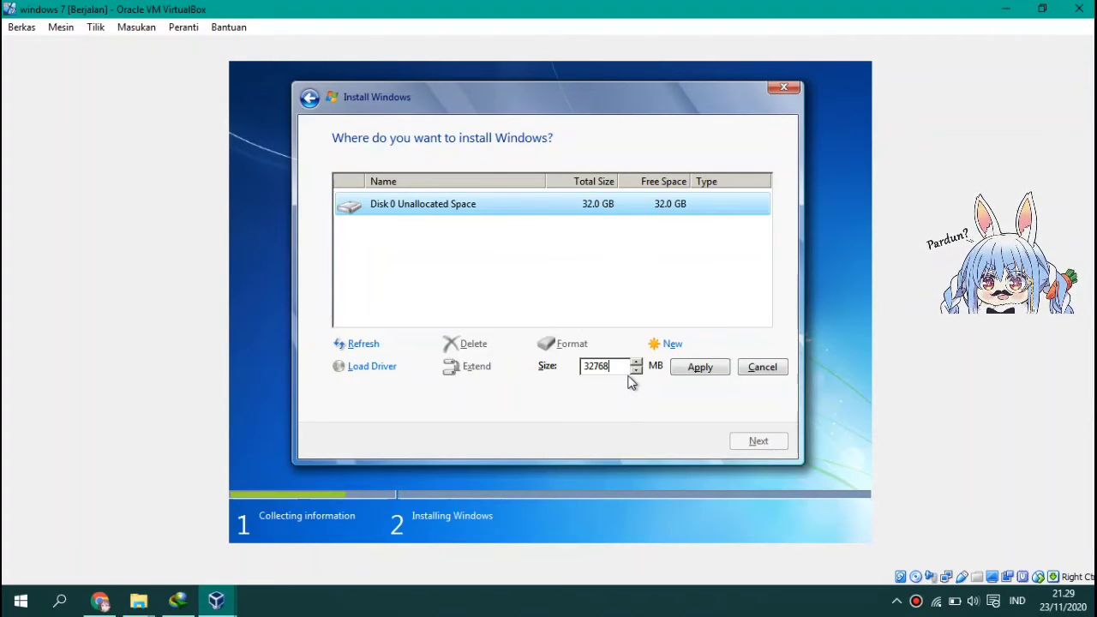
key("BackSpace")
key("BackSpace")
key("BackSpace")
key("BackSpace")
key("BackSpace")
type("1")
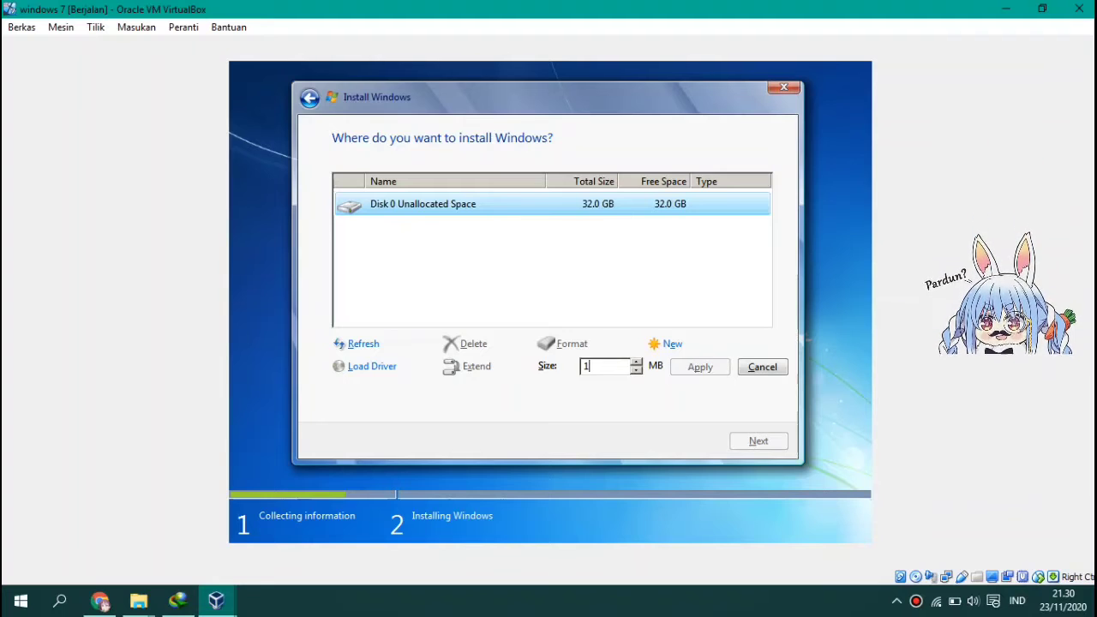
type("6000")
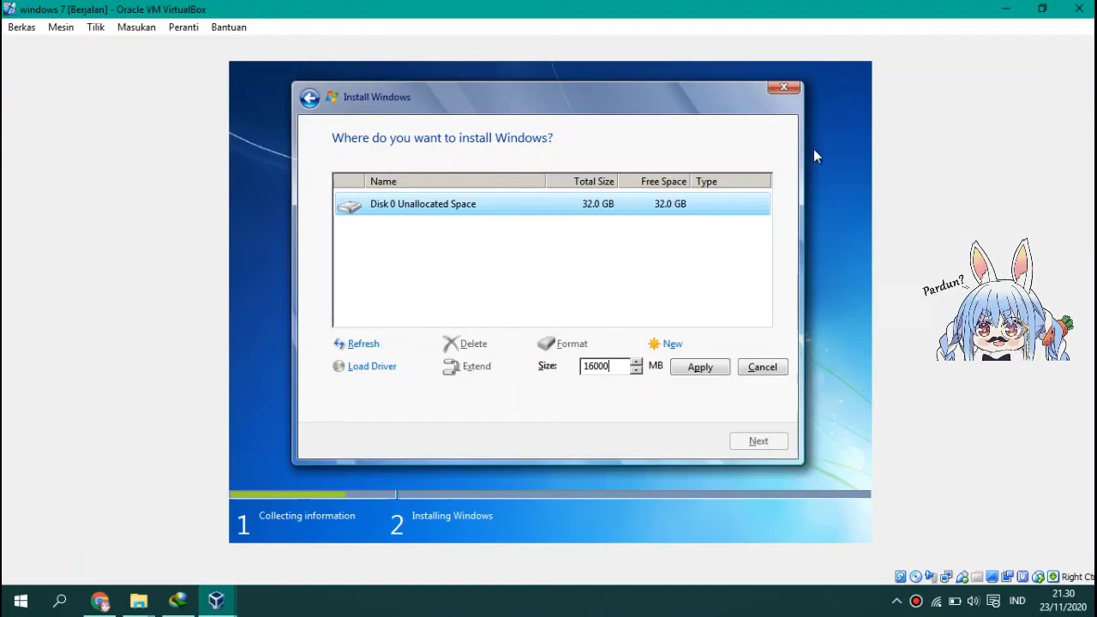
left_click(696, 370)
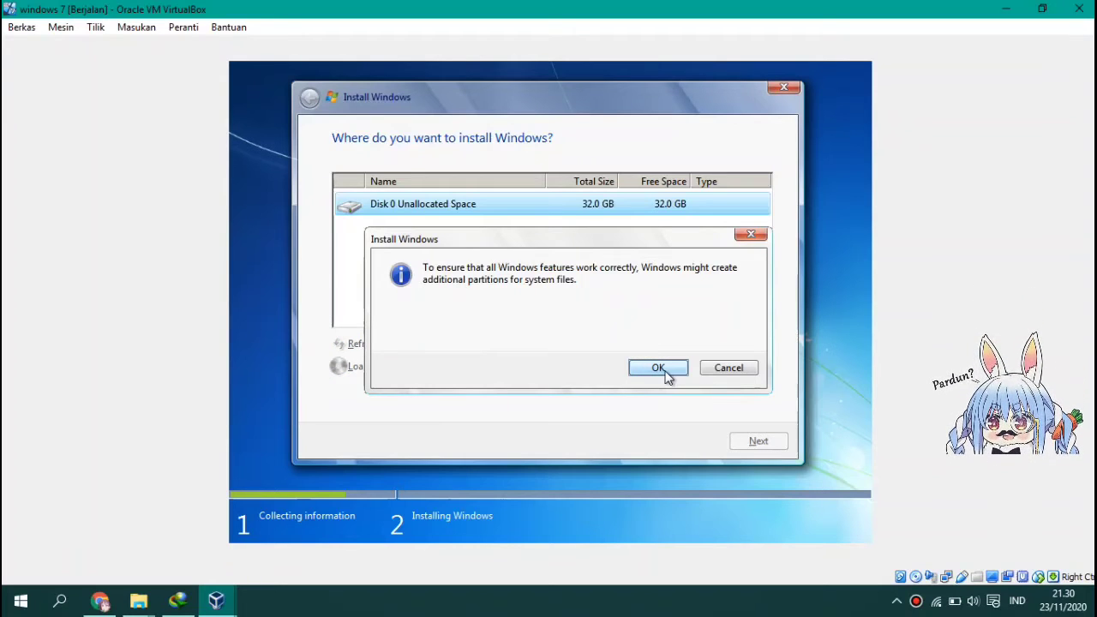
left_click(660, 369)
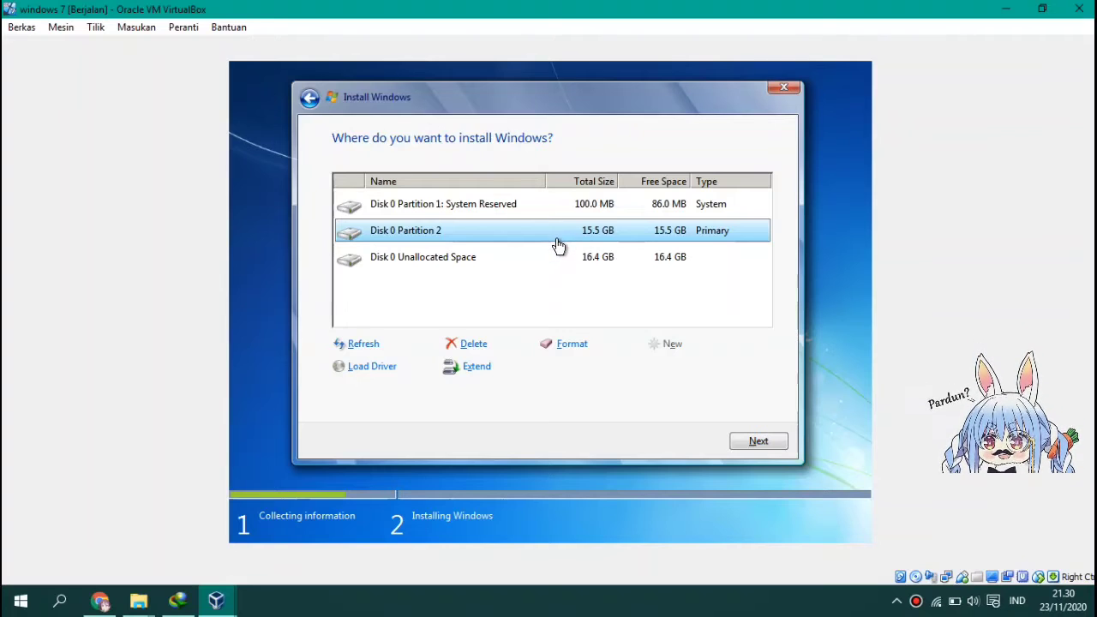
Step: Create another partition from all of the remaining unallocated space on Disk 0, keeping the size of 16767 MB
left_click(502, 259)
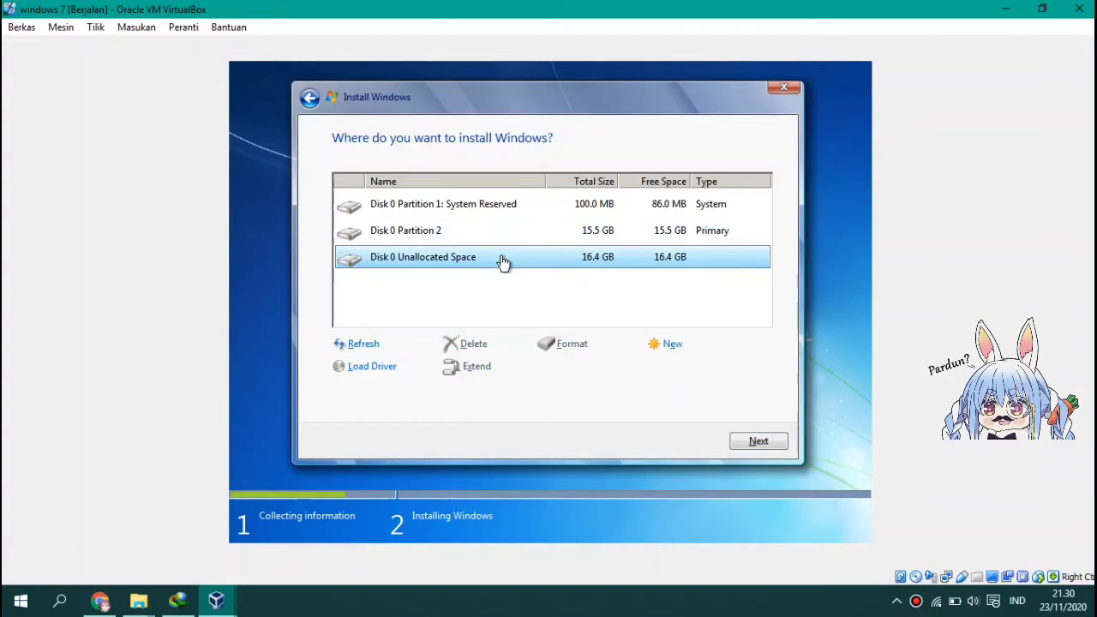
left_click(667, 347)
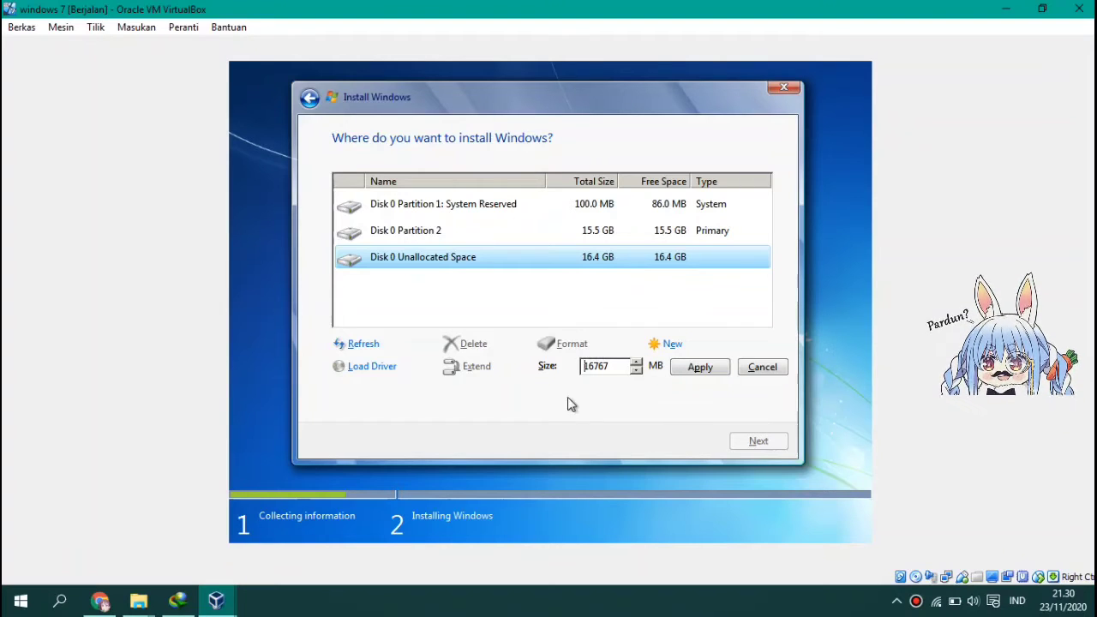
left_click(692, 367)
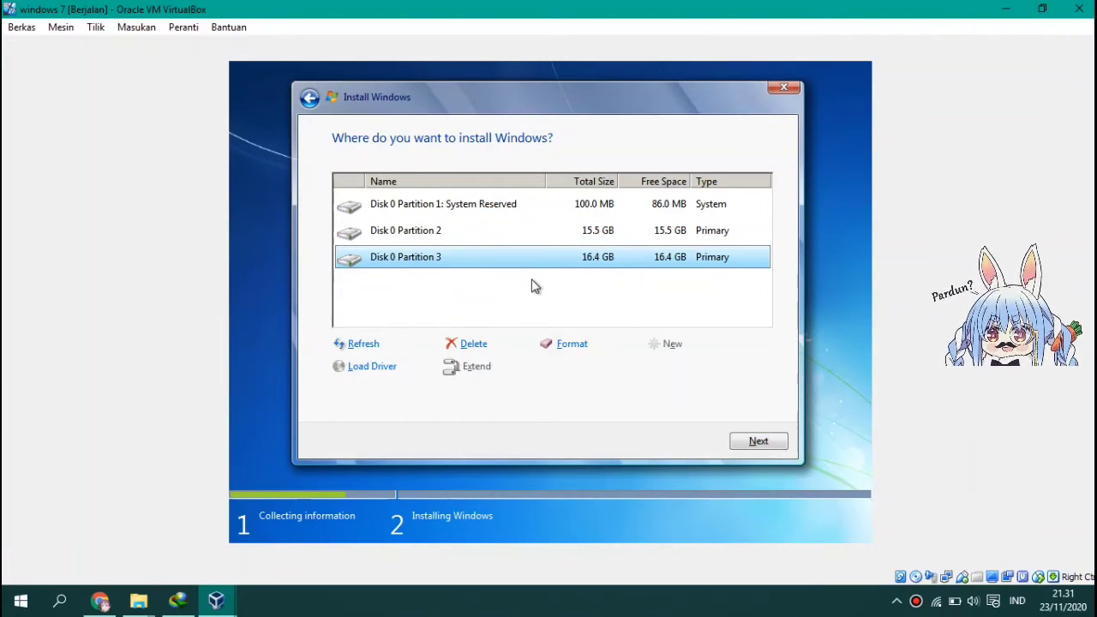
Step: Choose Disk 0 Partition 2 as the install location and start installing Windows
left_click(485, 244)
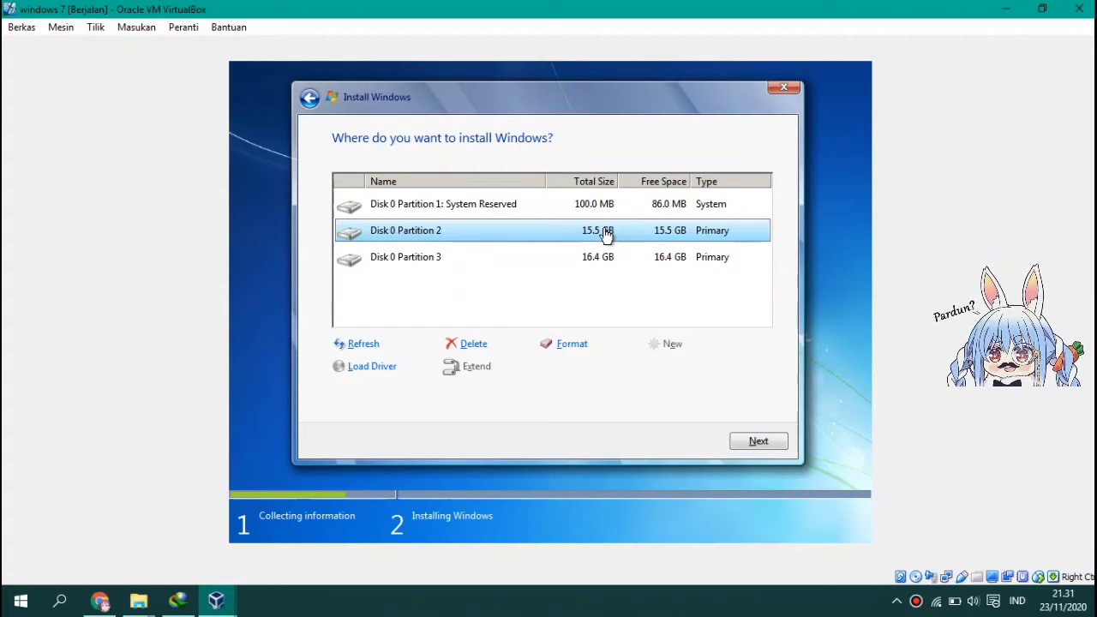
left_click(759, 442)
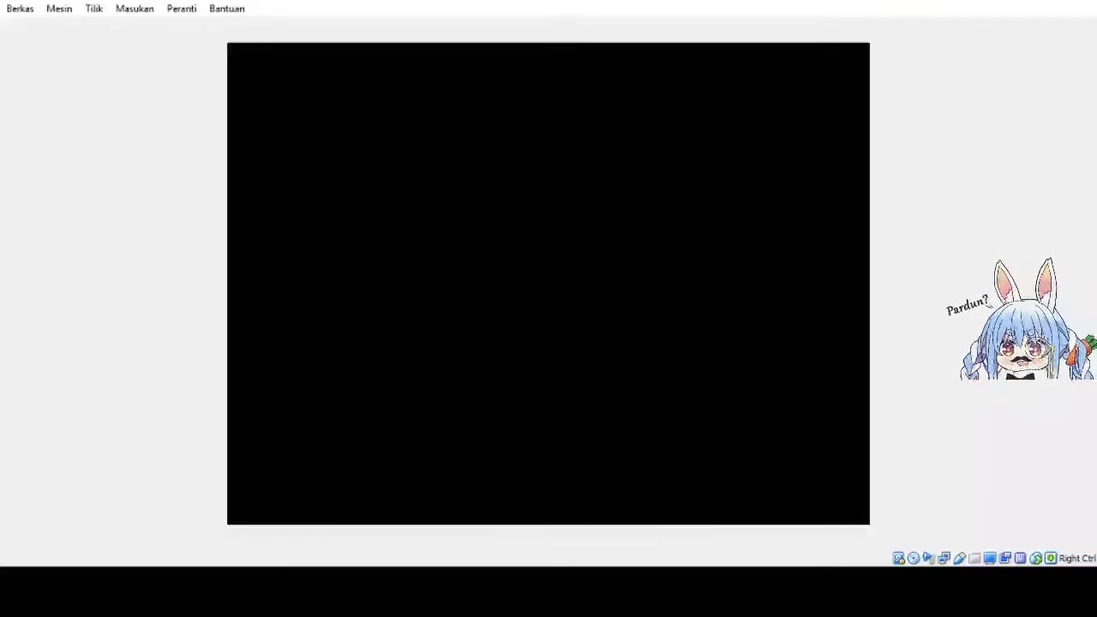
left_click(1079, 32)
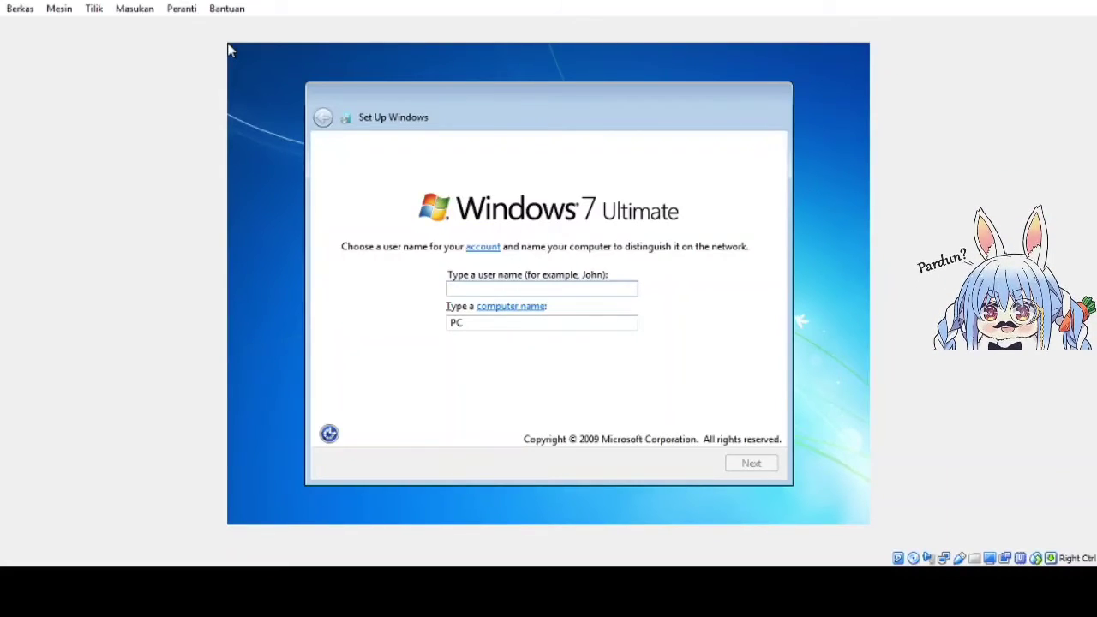
Step: Enter the account user name, keep the suggested computer name, and continue with the account password left blank
type("fariz")
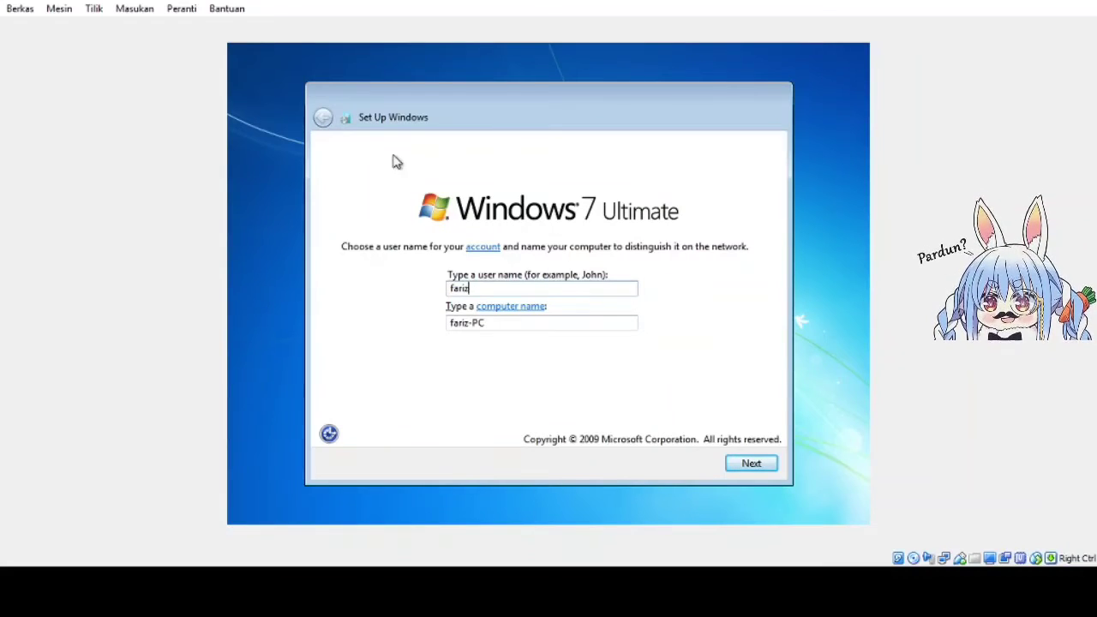
double_click(504, 322)
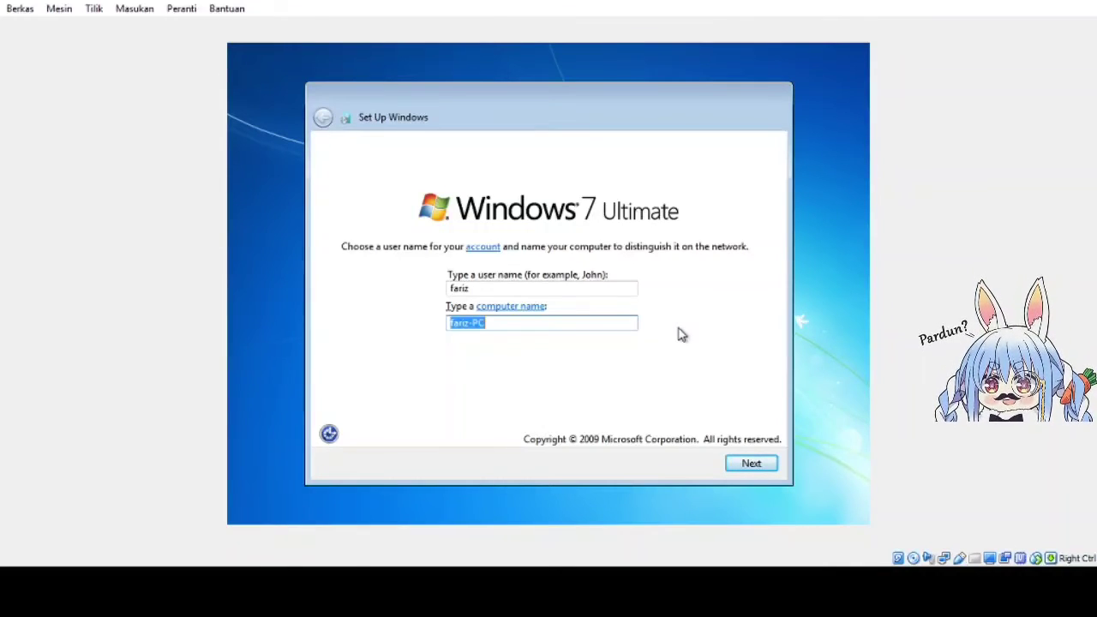
left_click(767, 465)
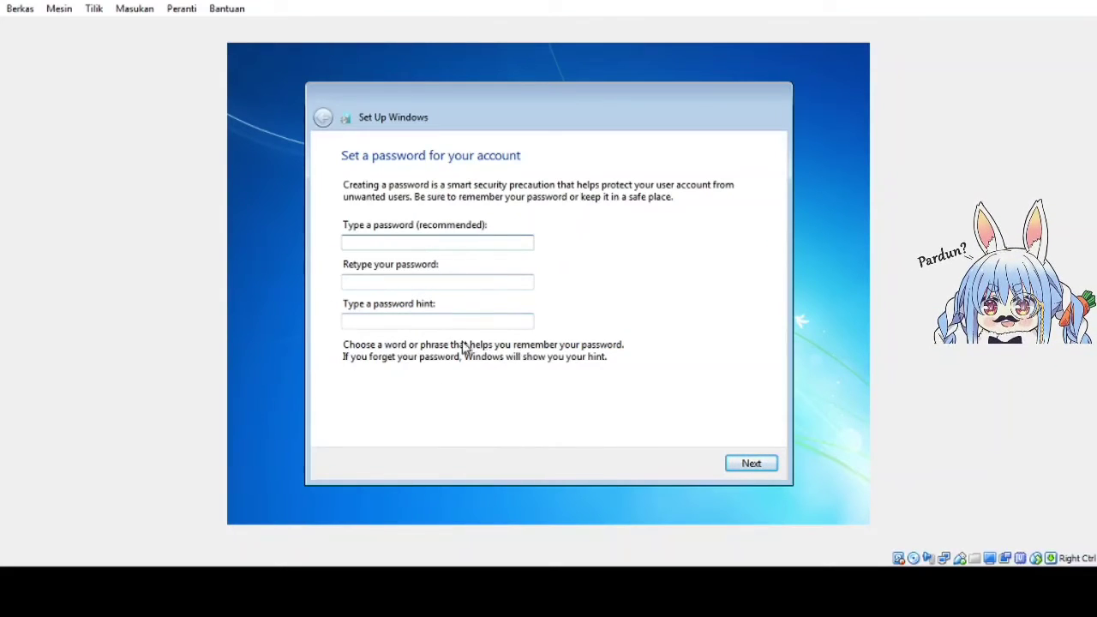
left_click(764, 466)
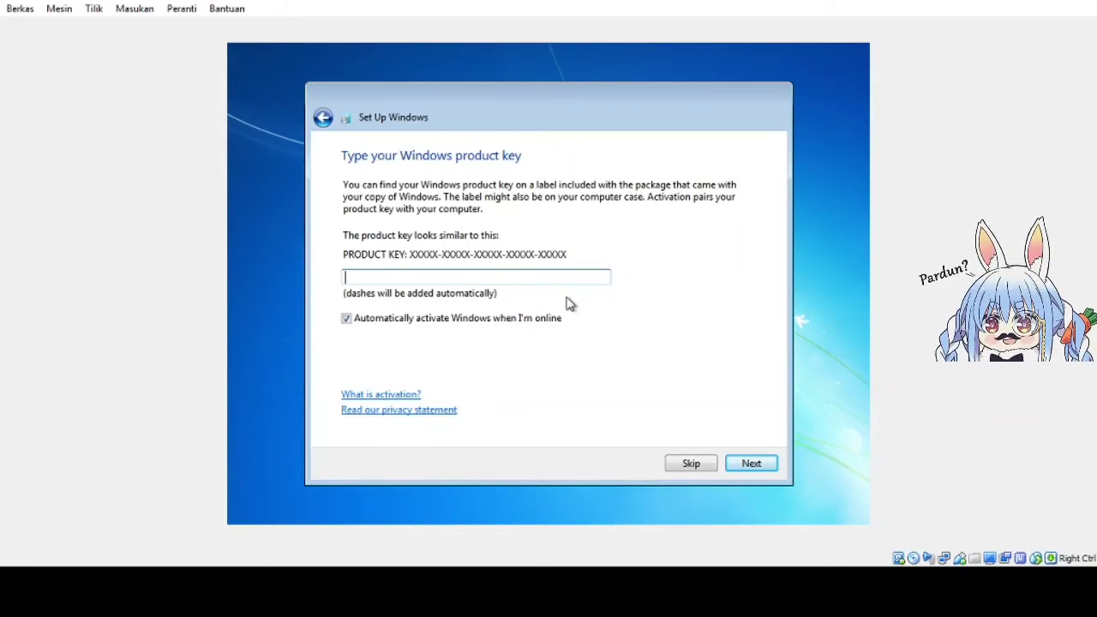
Step: Skip the Windows product key and choose Ask me later for the protection and update settings
key("alt")
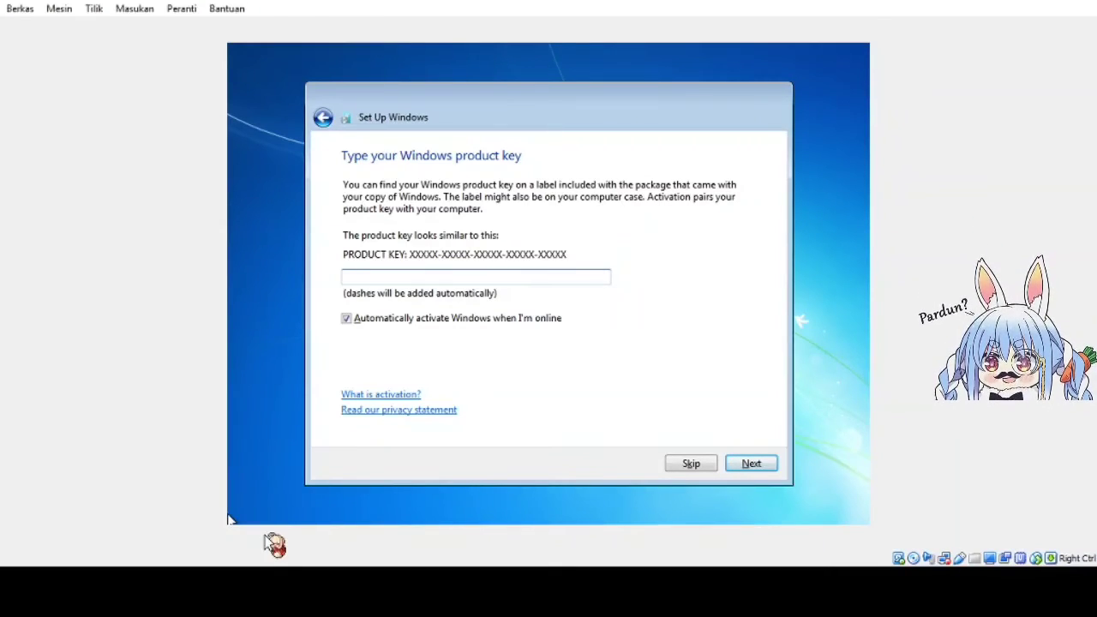
left_click(690, 463)
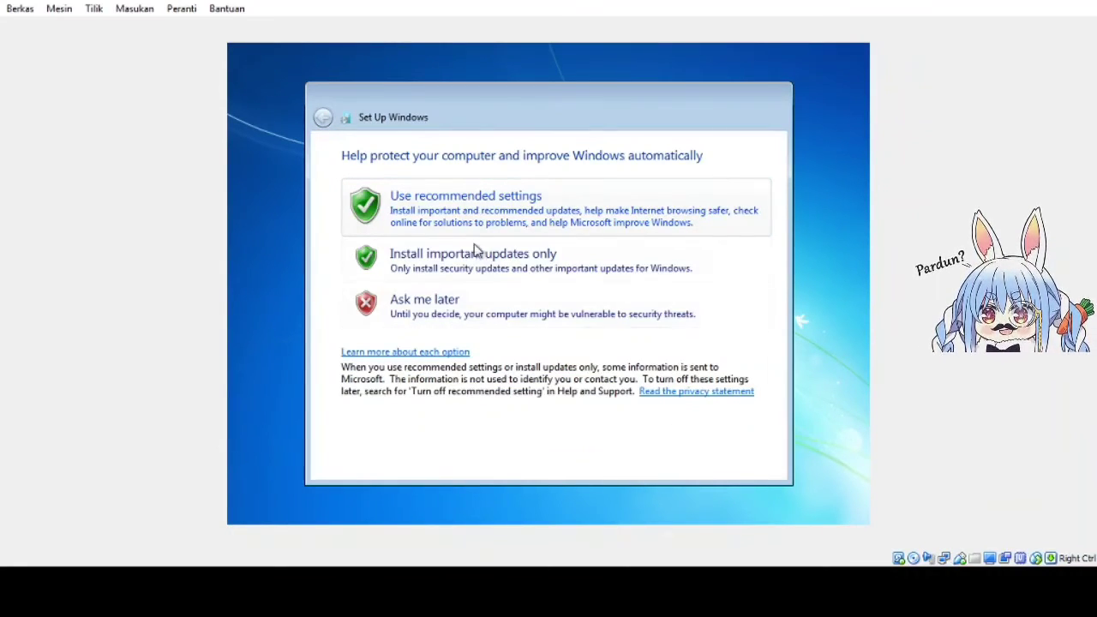
left_click(475, 308)
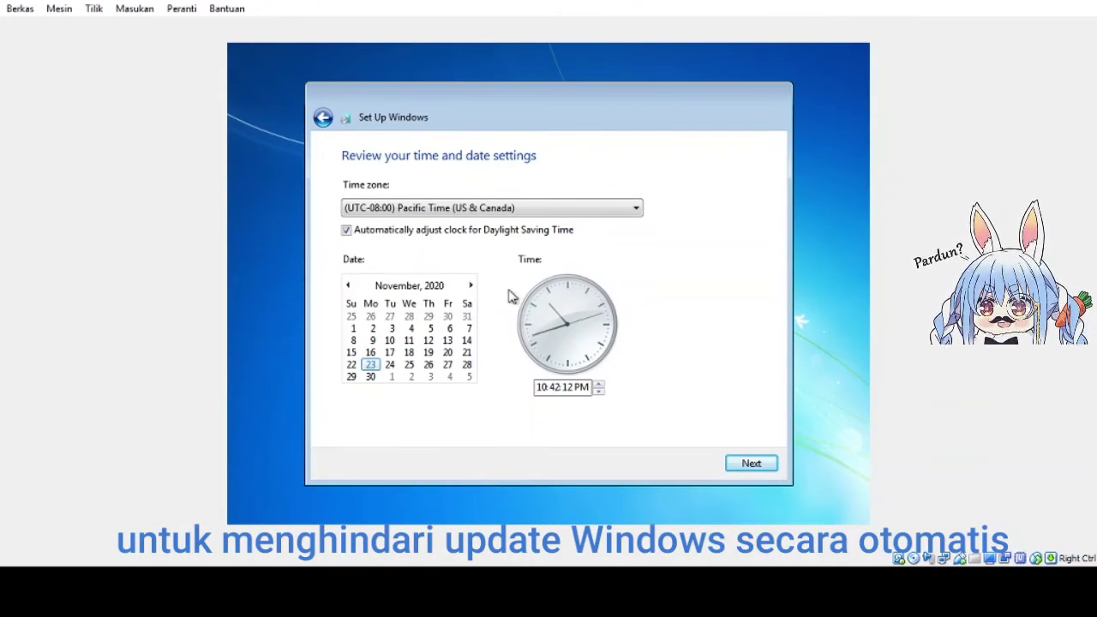
Step: Set the time zone to (UTC+07:00) Bangkok, Hanoi, Jakarta and choose Public network as the computer's location
left_click(592, 214)
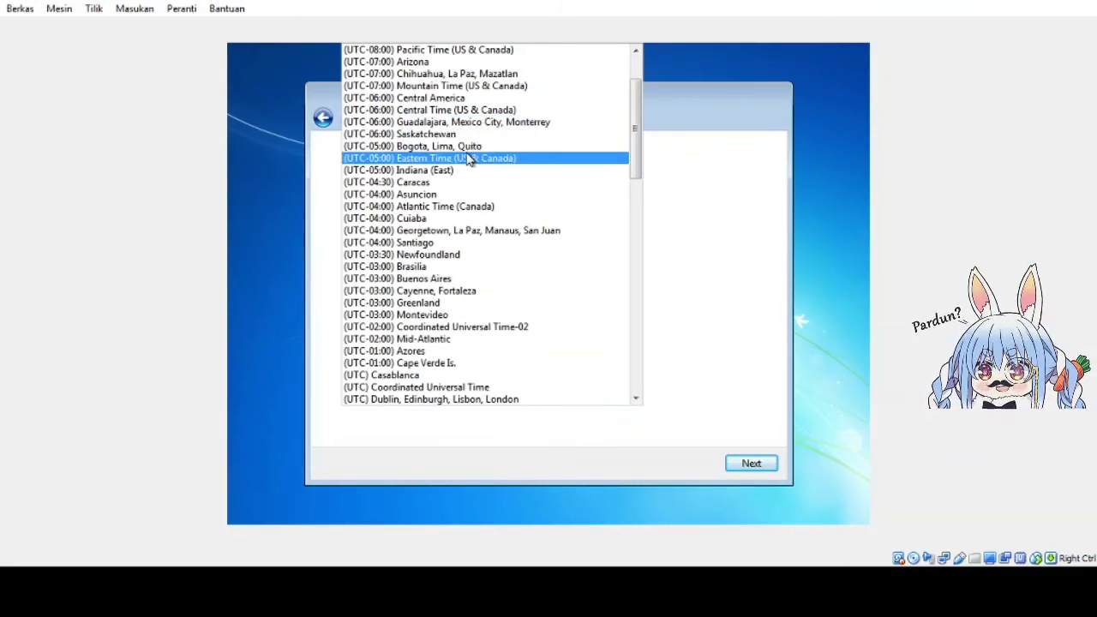
scroll(469, 159, "down", 20)
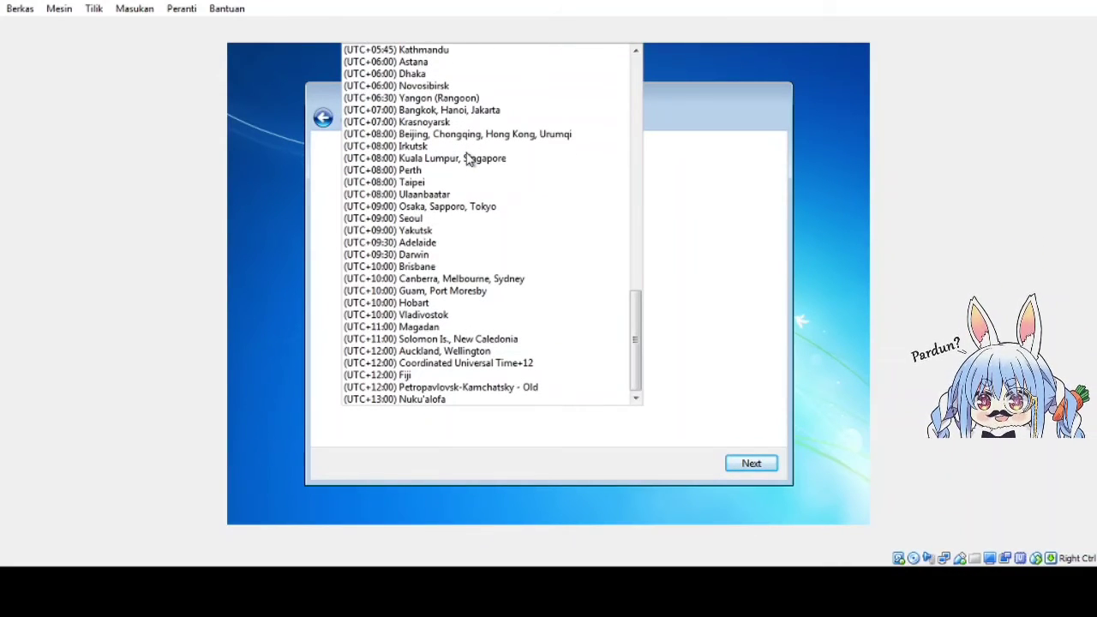
left_click(444, 109)
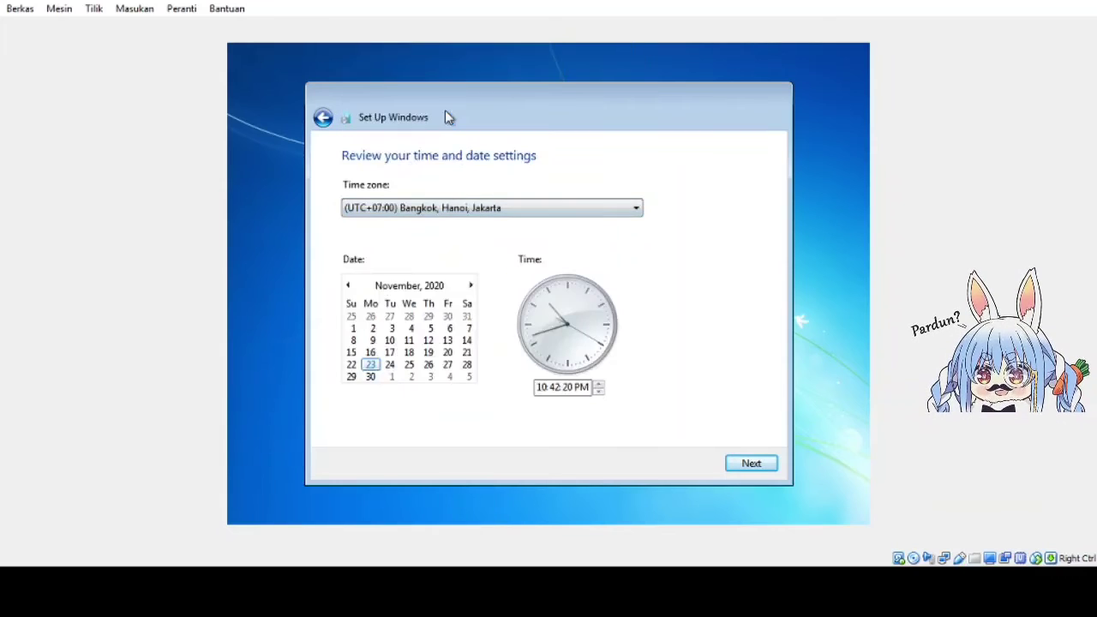
left_click(755, 465)
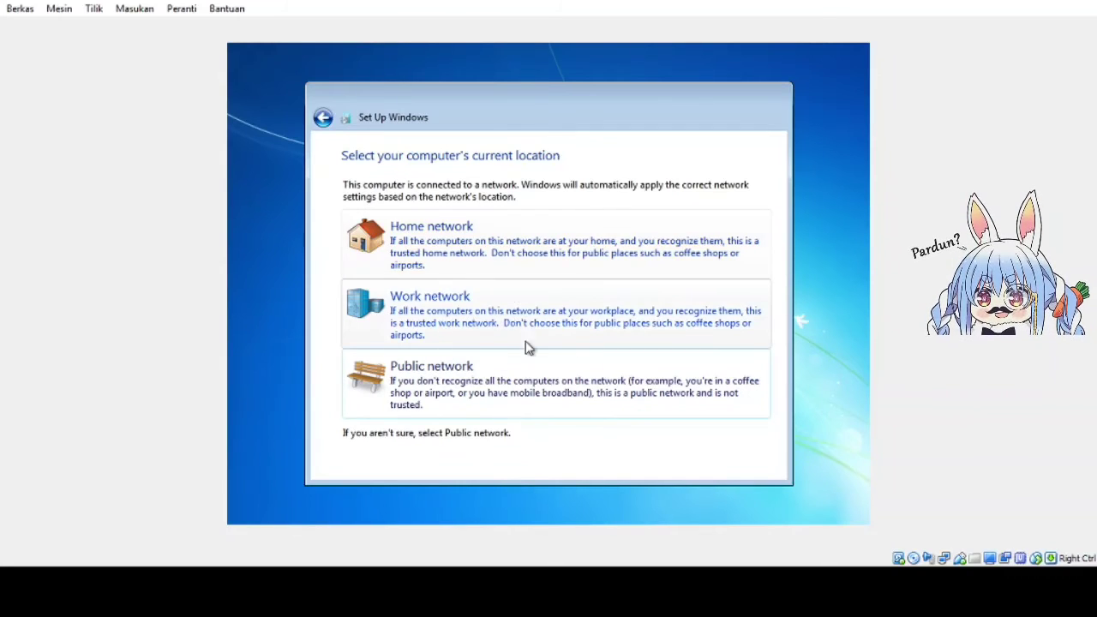
left_click(505, 380)
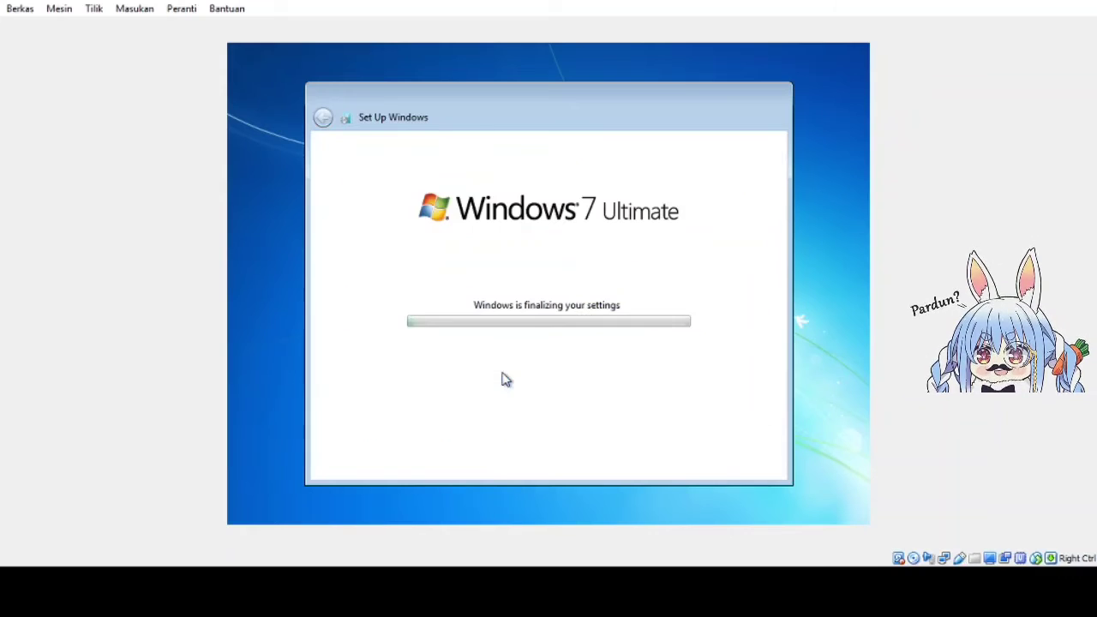